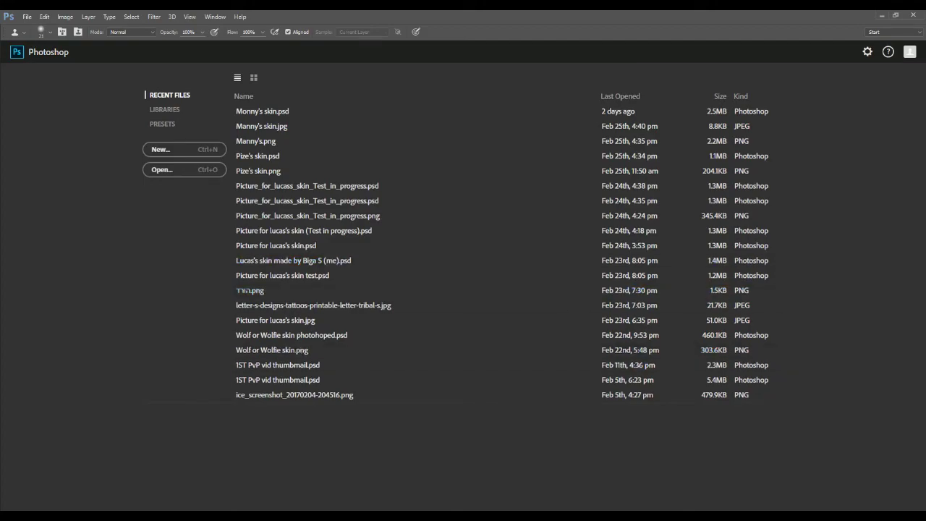
- Switch to the browser and search DaFont for the Wildstyle font
key("alt+Tab")
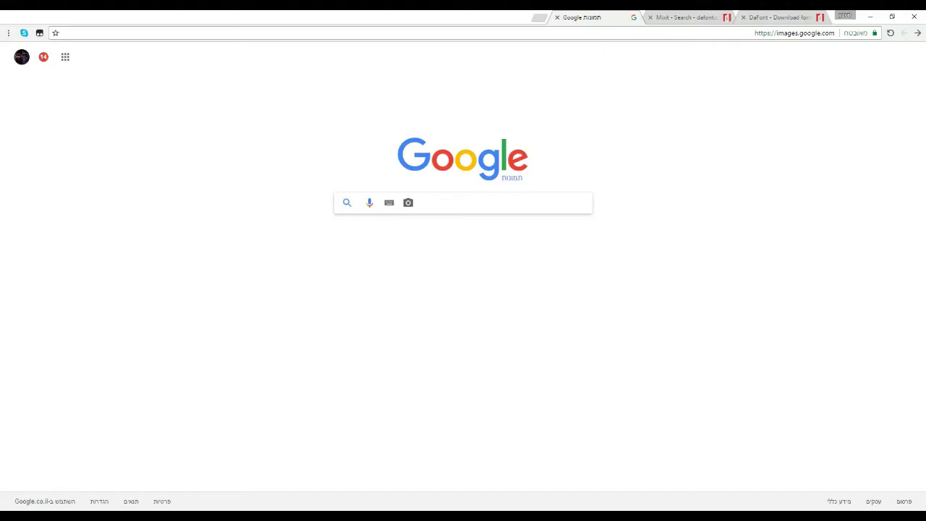
key("ctrl+Tab")
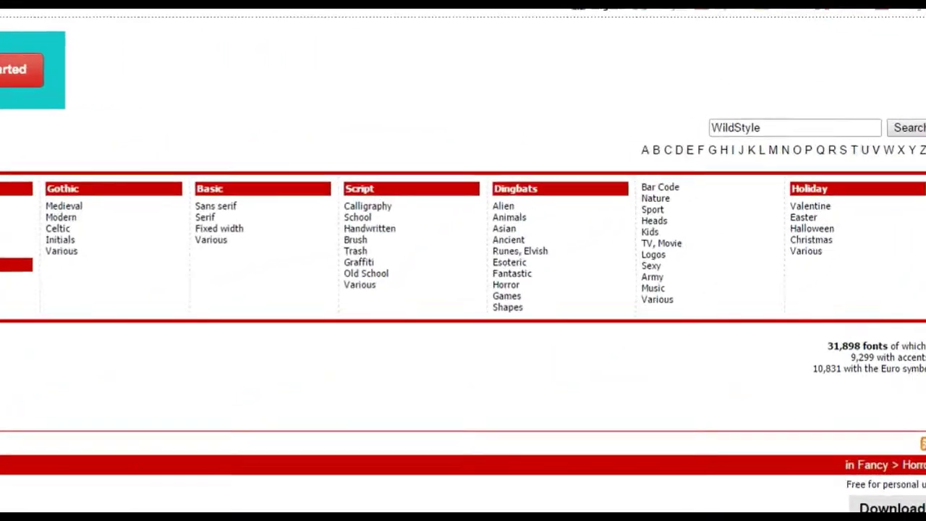
left_click(795, 128)
key("ctrl+a")
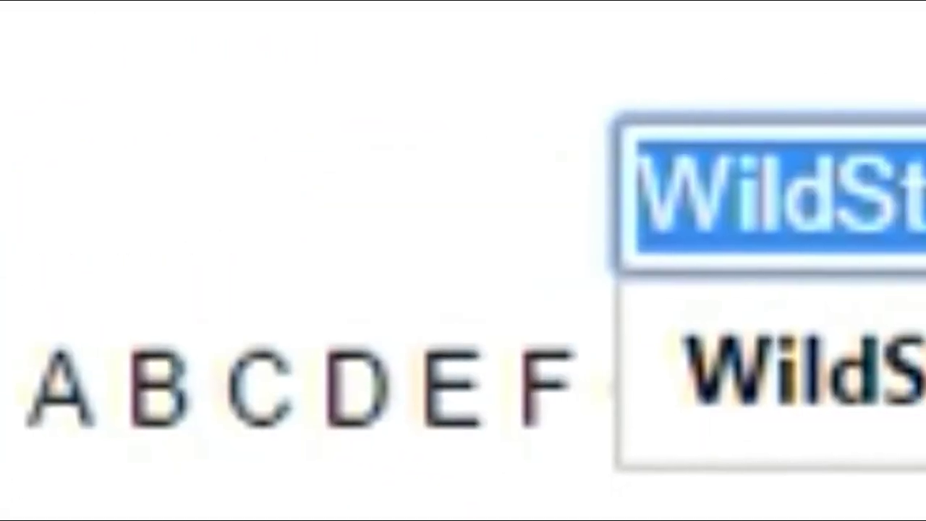
type("Wilds")
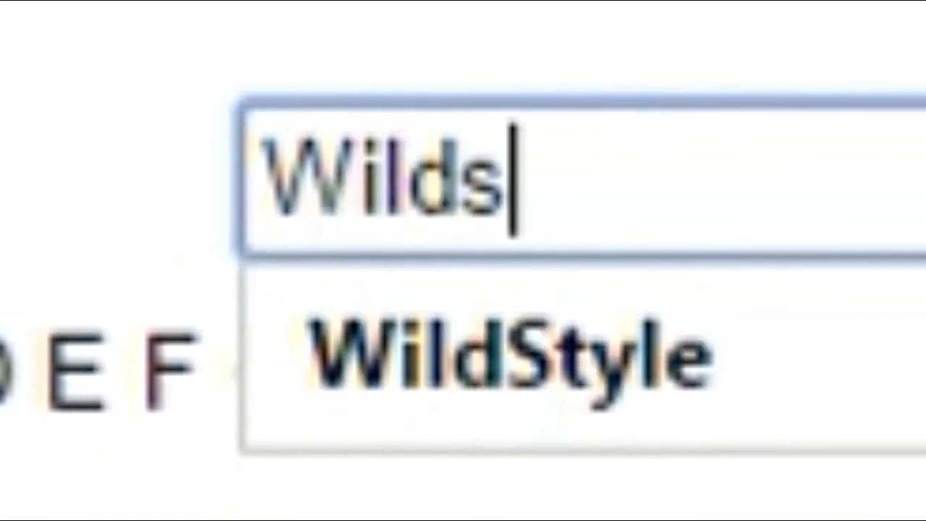
type("tyle")
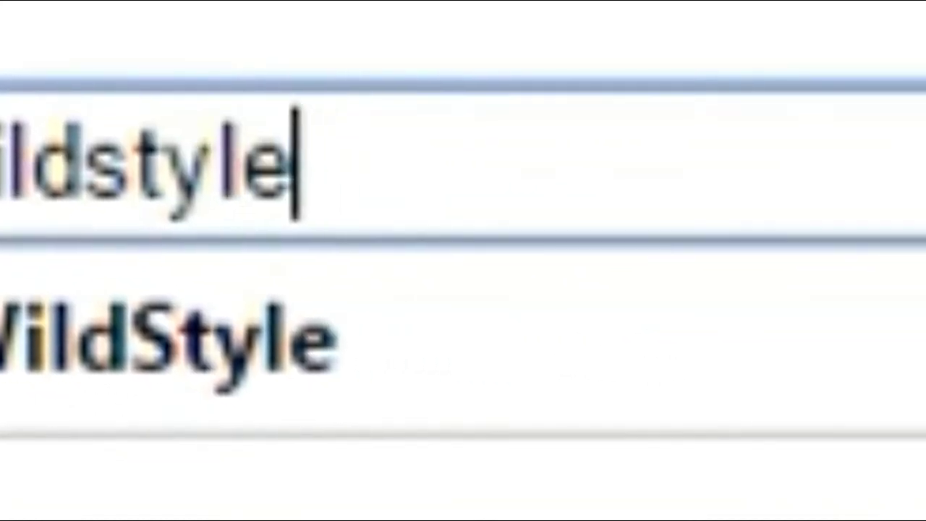
key("Return")
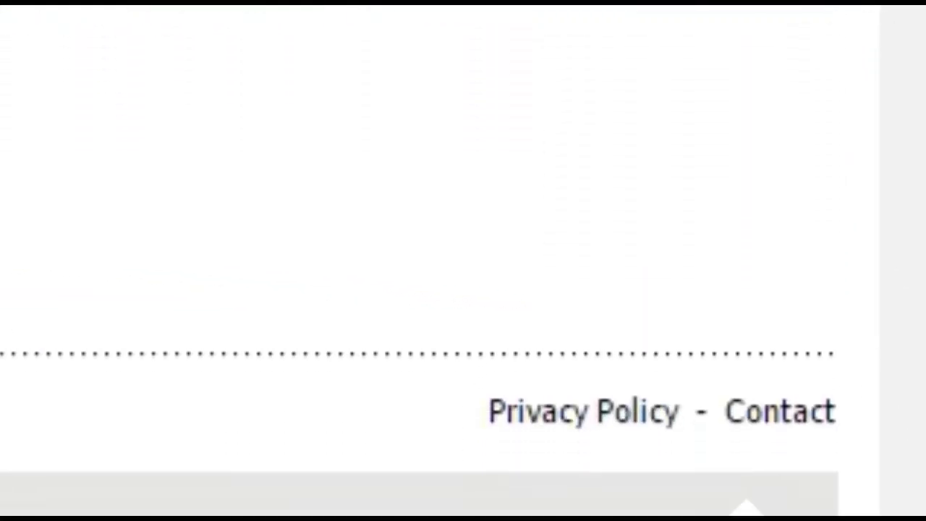
- Show the downloaded wildstyle (4).zip in its downloads folder and open the archive
right_click(572, 478)
left_click(434, 340)
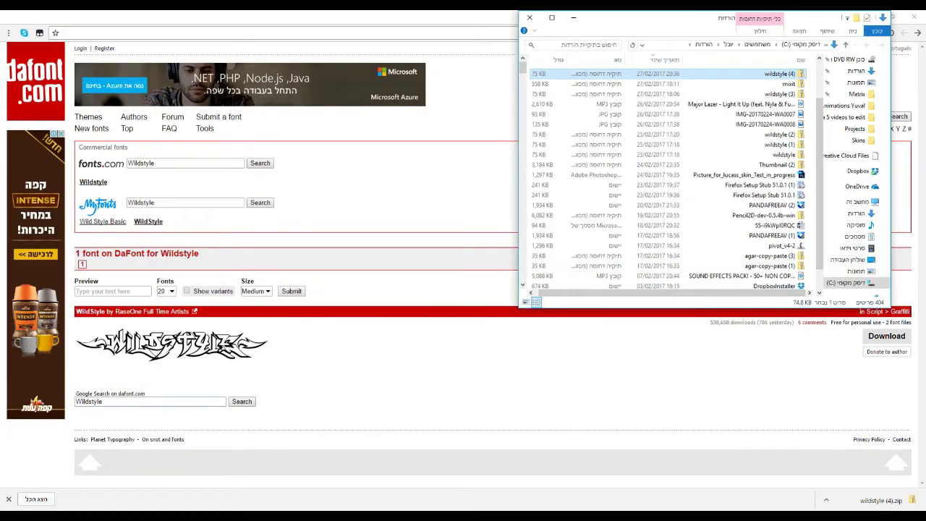
right_click(758, 73)
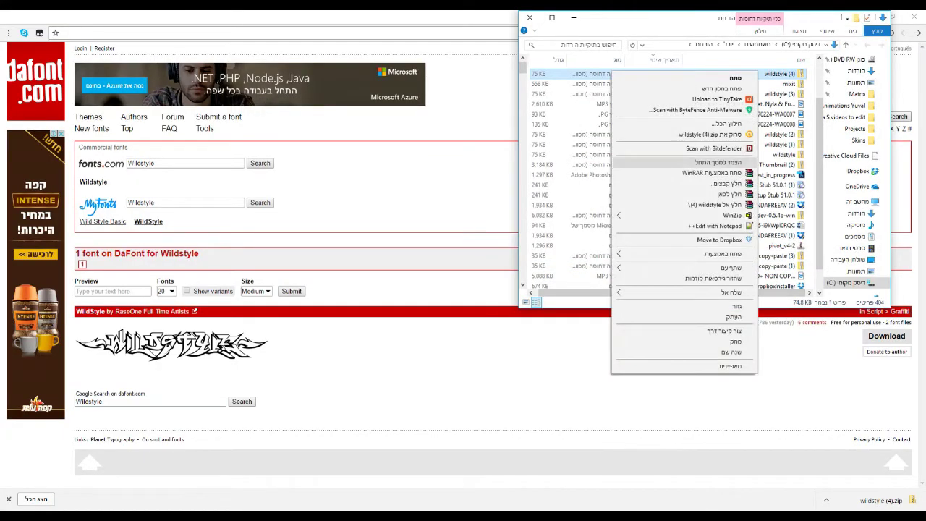
key("Escape")
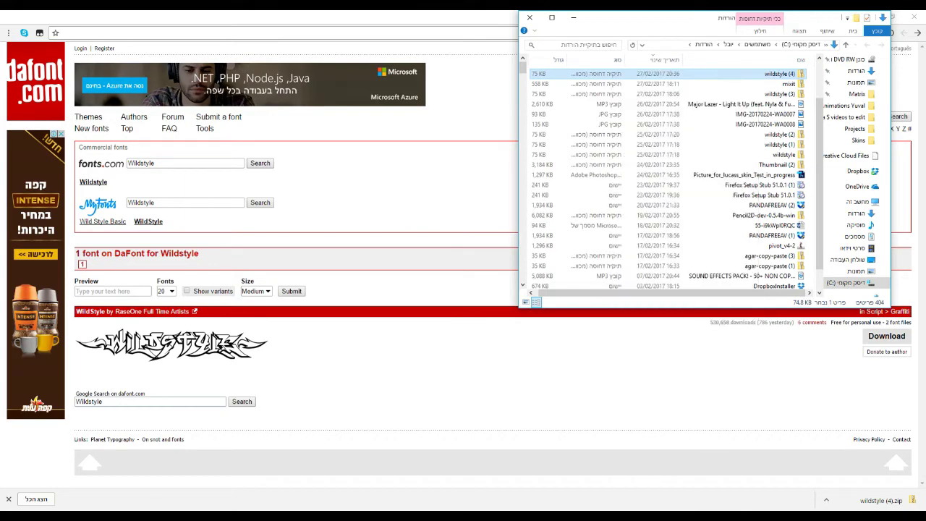
left_click(783, 74)
double_click(783, 74)
key("Return")
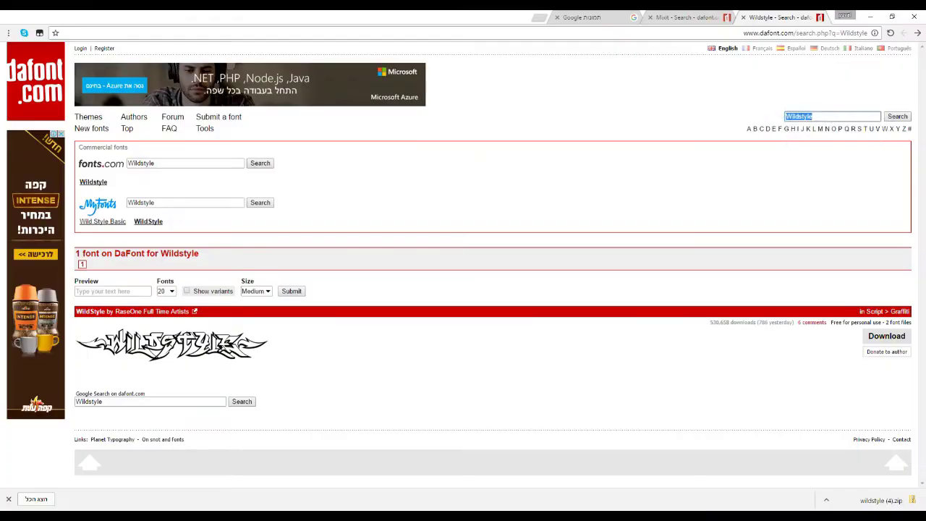
- Search DaFont for the Mixit font
type("Miz")
key("BackSpace")
type("xit")
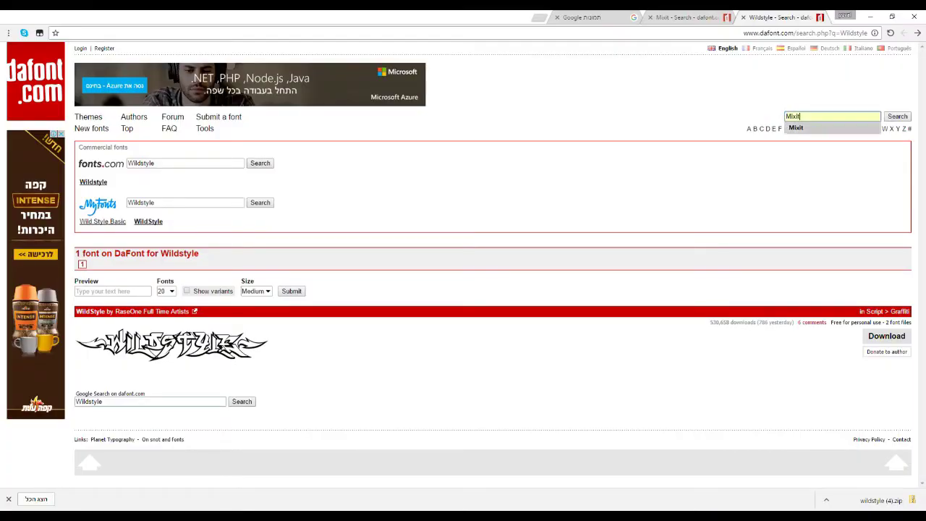
key("Return")
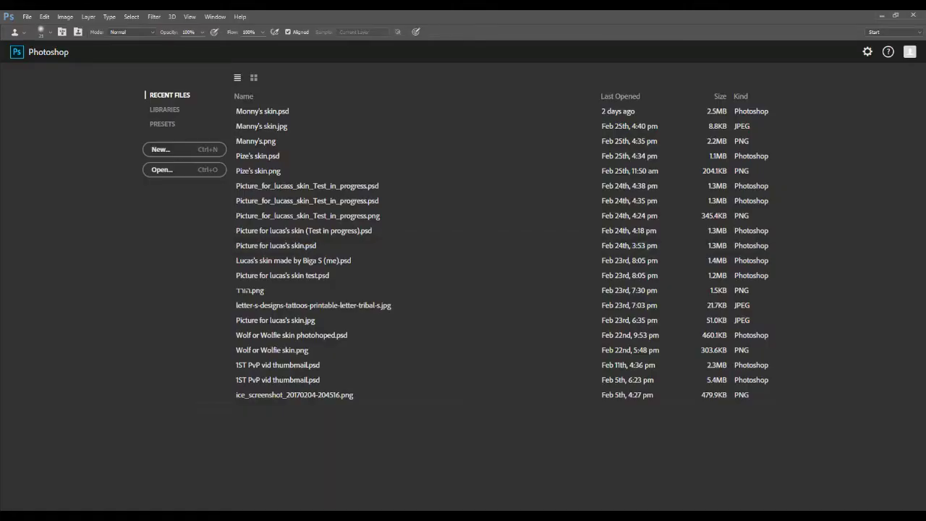
- Create a Photoshop document of 512 × 512 pixels at 90 pixels/inch in RGB Color with a white background
left_click(27, 17)
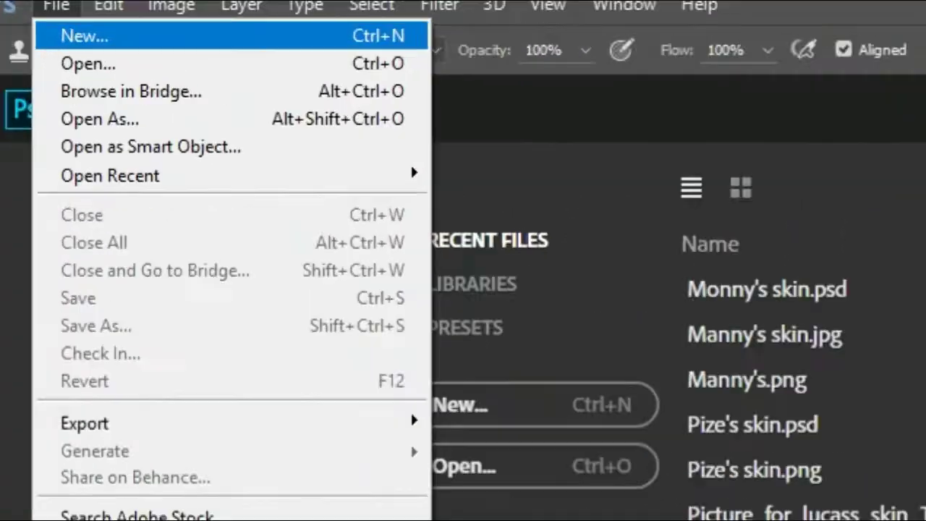
left_click(84, 36)
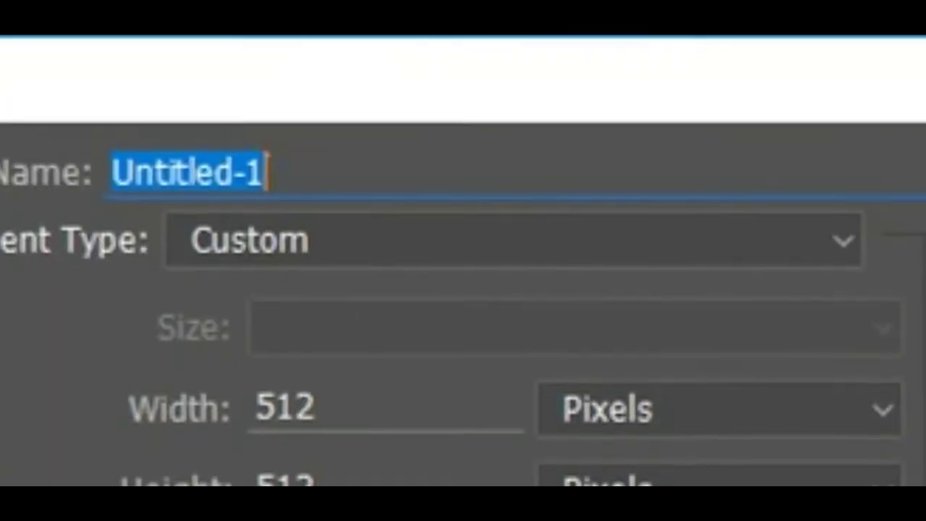
left_click(334, 191)
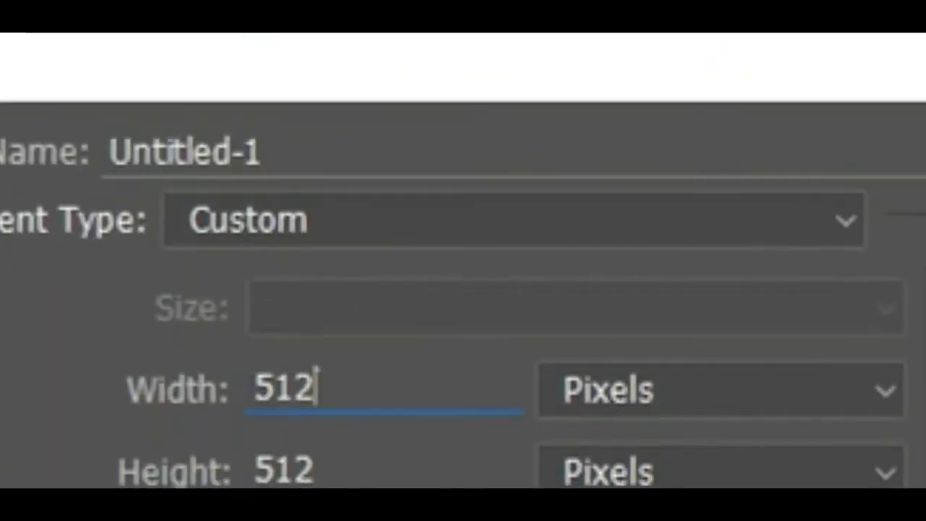
left_click(315, 389)
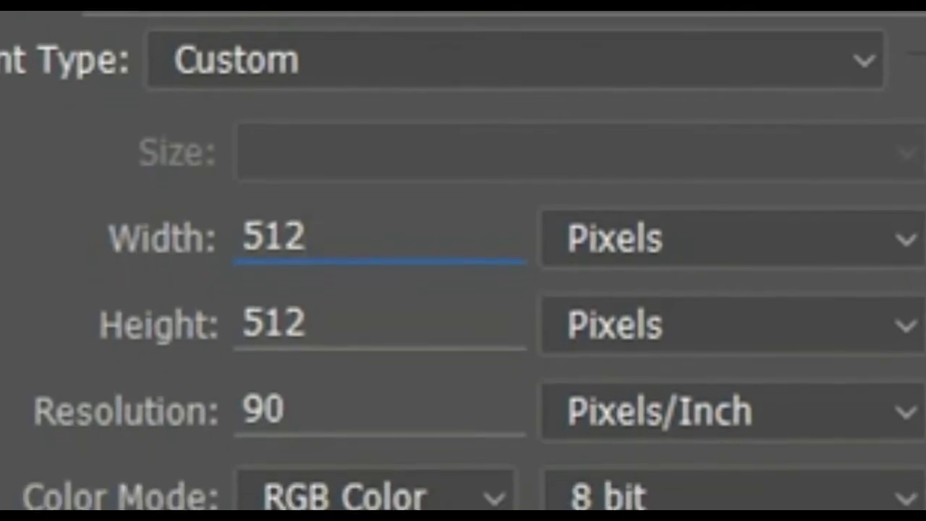
left_click(731, 240)
left_click(615, 299)
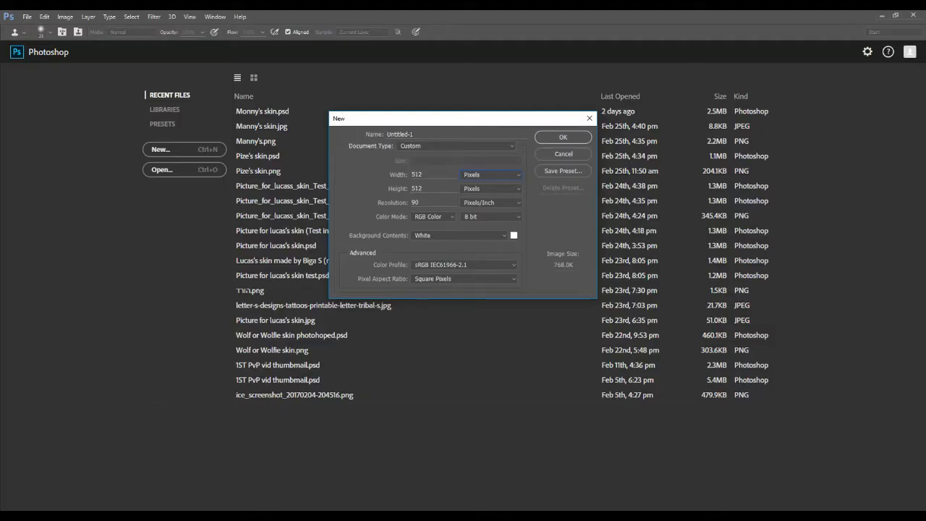
key("Return")
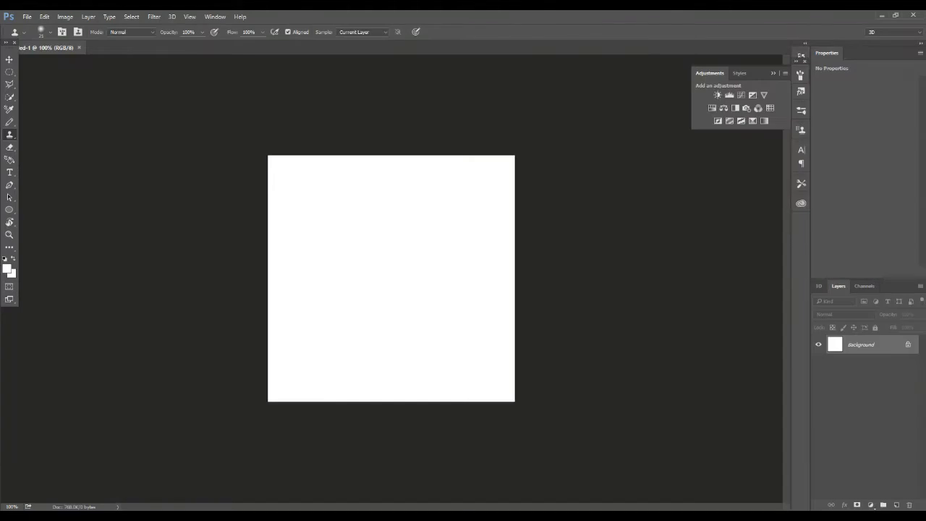
- Switch to the browser and search Google Images for "Anime"
key("alt+Tab")
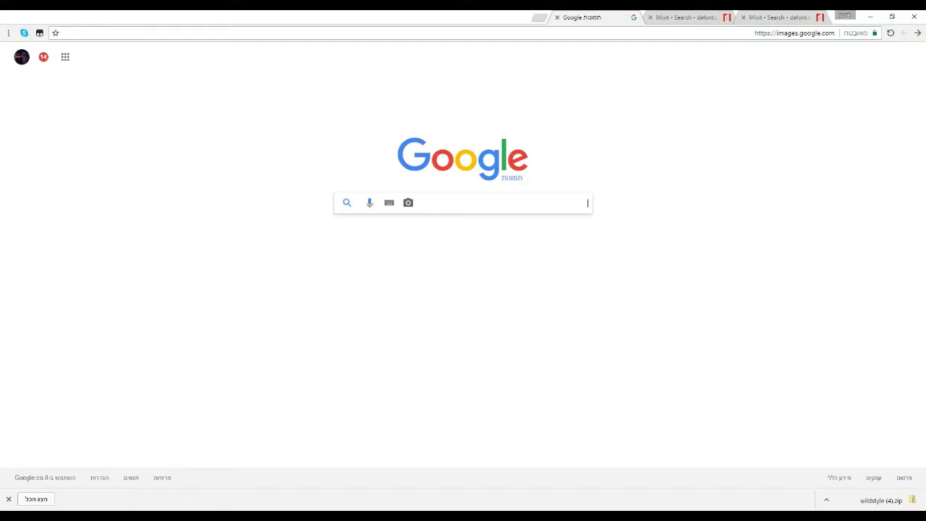
type("Anime")
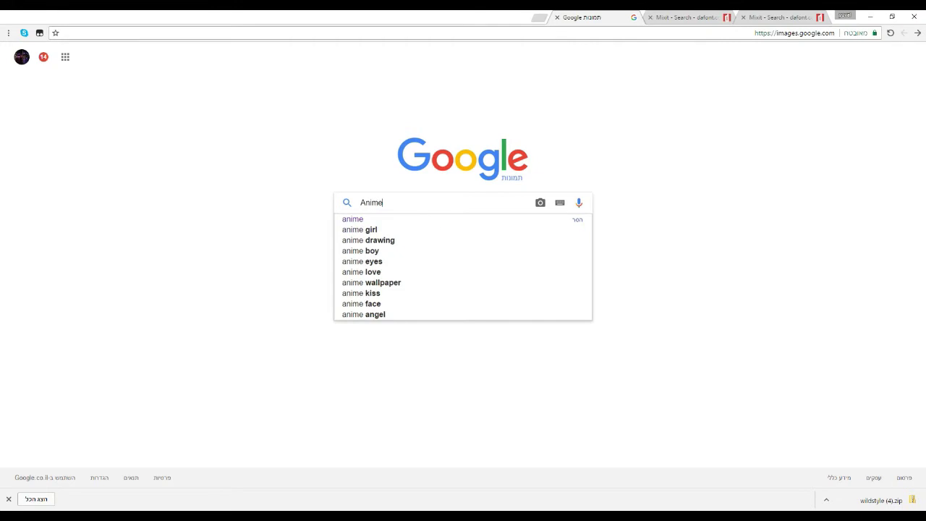
key("Return")
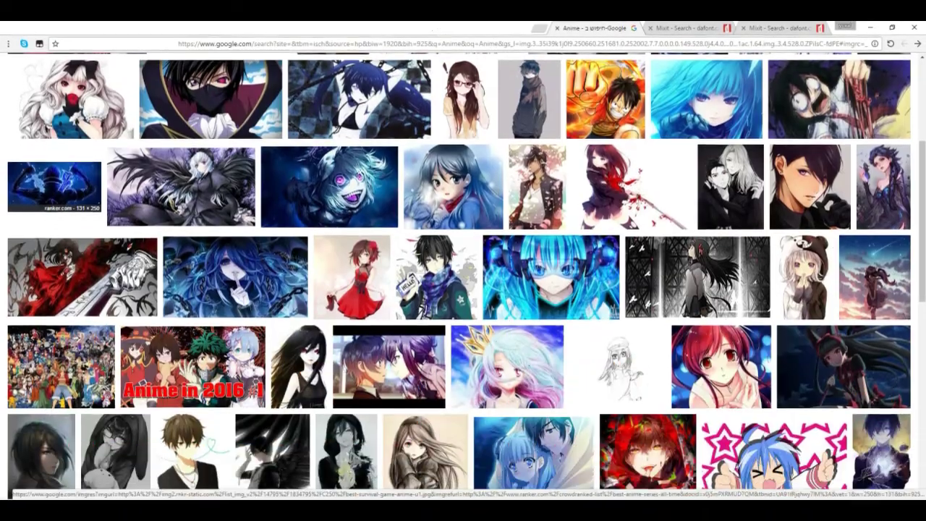
- Preview the blue-haired anime girl picture with the armoured glove and open its source page in a new tab
left_click(706, 163)
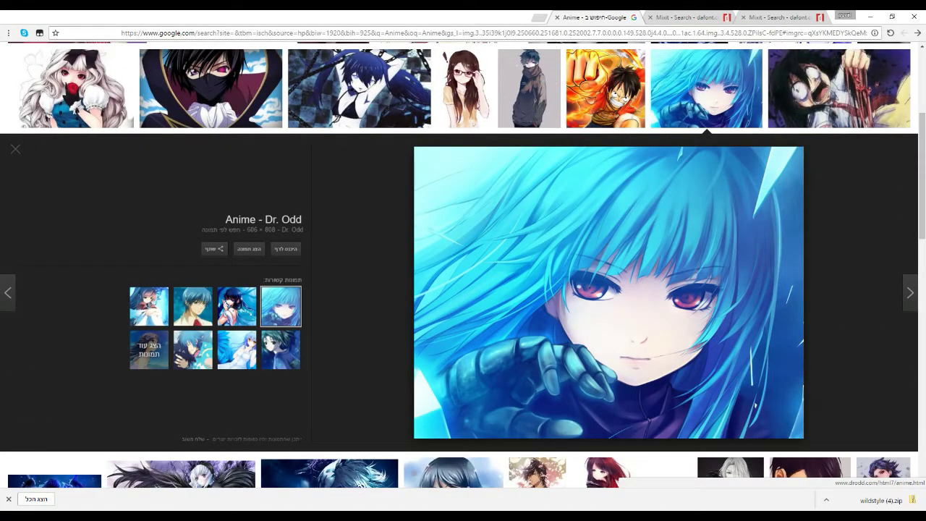
right_click(614, 270)
left_click(627, 295)
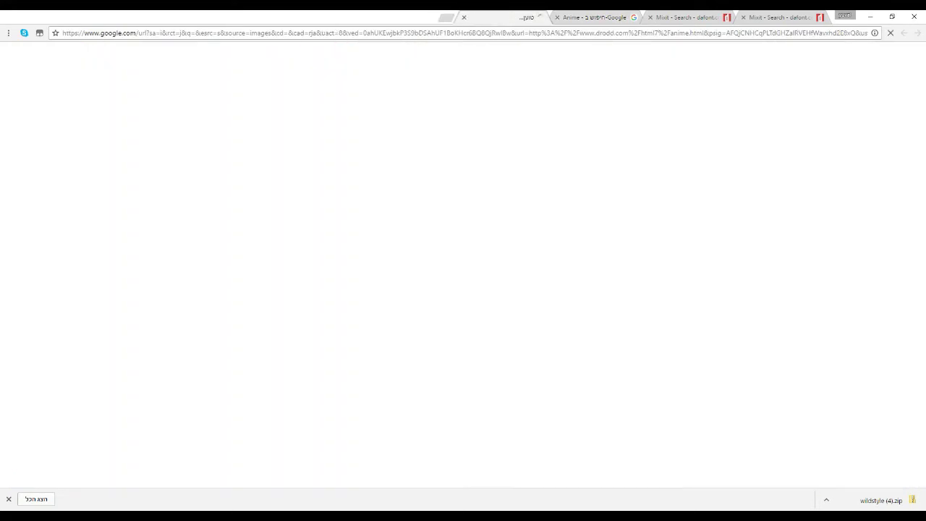
right_click(627, 296)
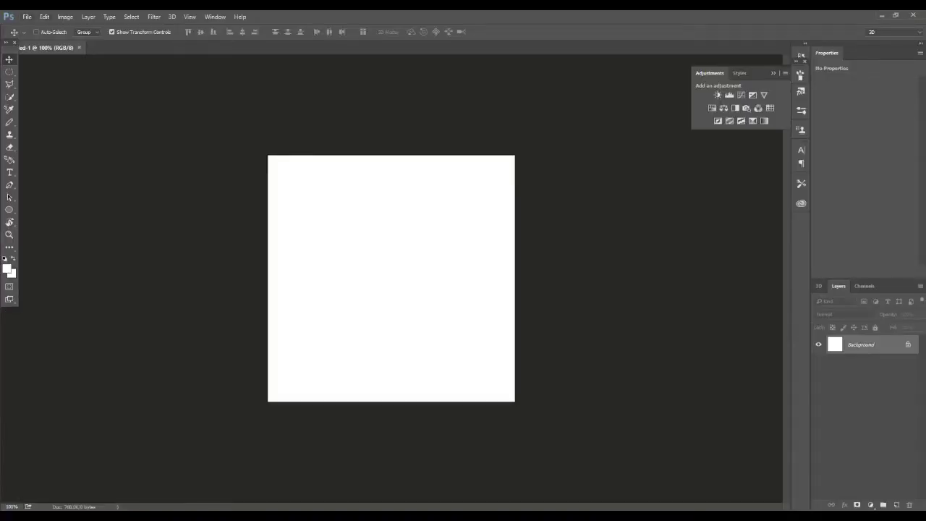
- Open the image Anime pic (JaZ) from the Skins folder in Photoshop
left_click(26, 17)
left_click(35, 37)
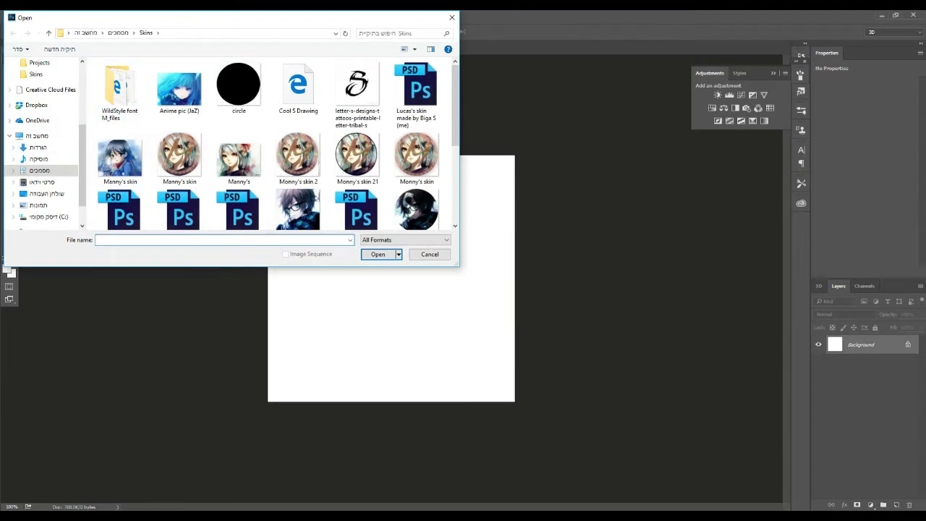
scroll(275, 145, "down", 2)
scroll(278, 143, "down", 2)
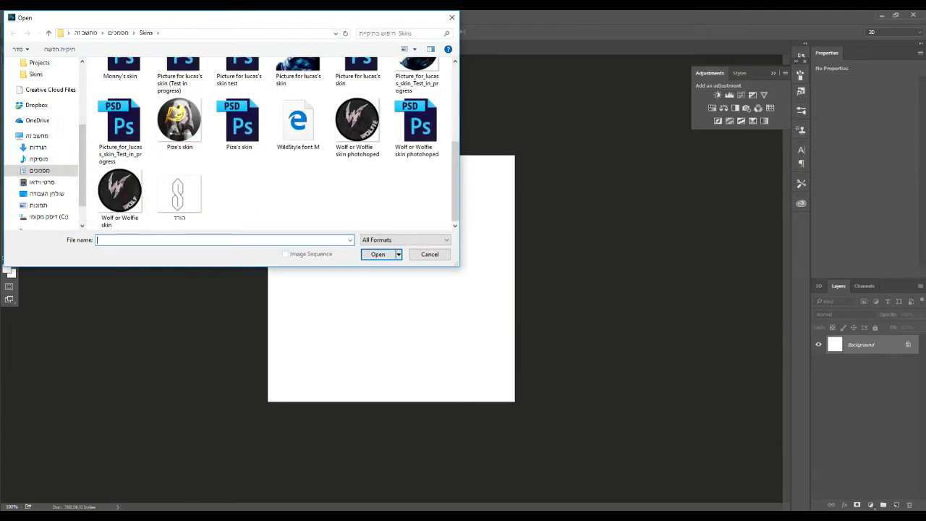
scroll(278, 142, "up", 3)
double_click(179, 86)
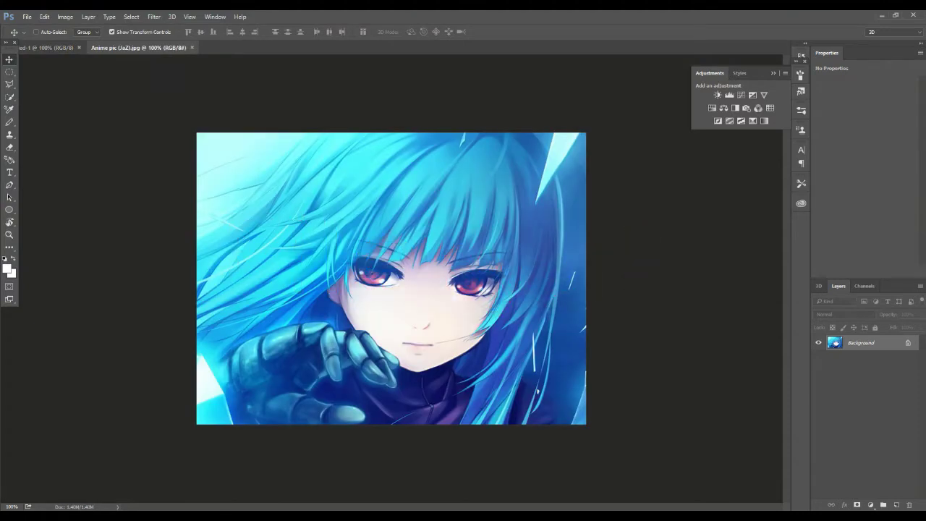
- In the blank 512-pixel document, turn off Auto-Select and place a horizontal and a vertical guide crossing near the canvas centre
key("ctrl+Tab")
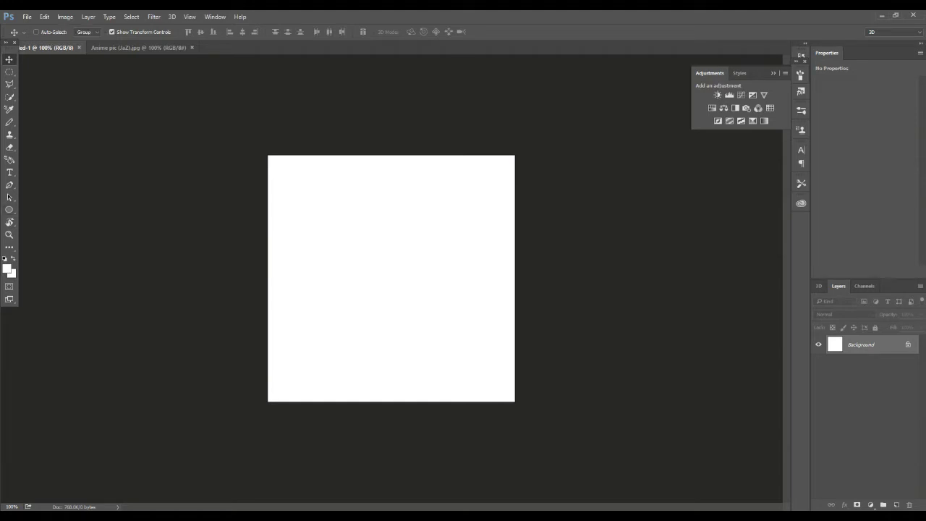
key("ctrl+r")
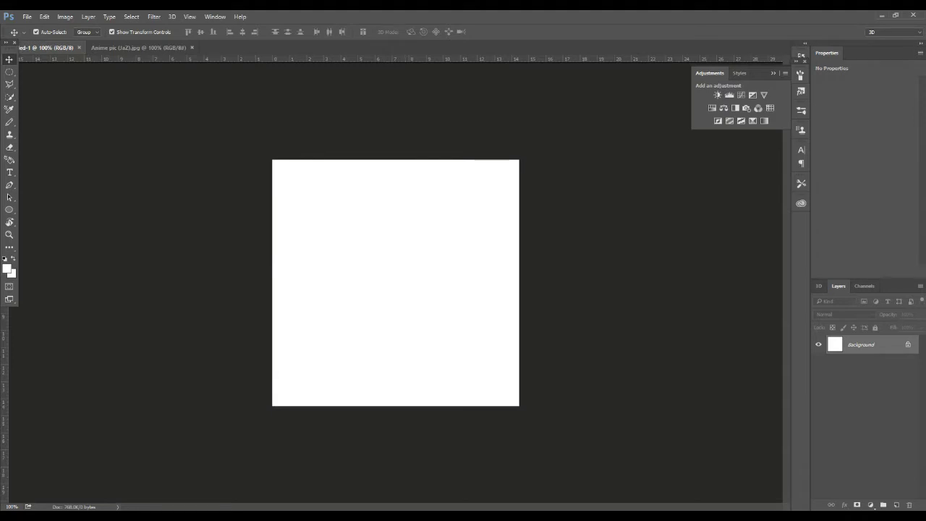
left_click_drag(410, 58, 404, 276)
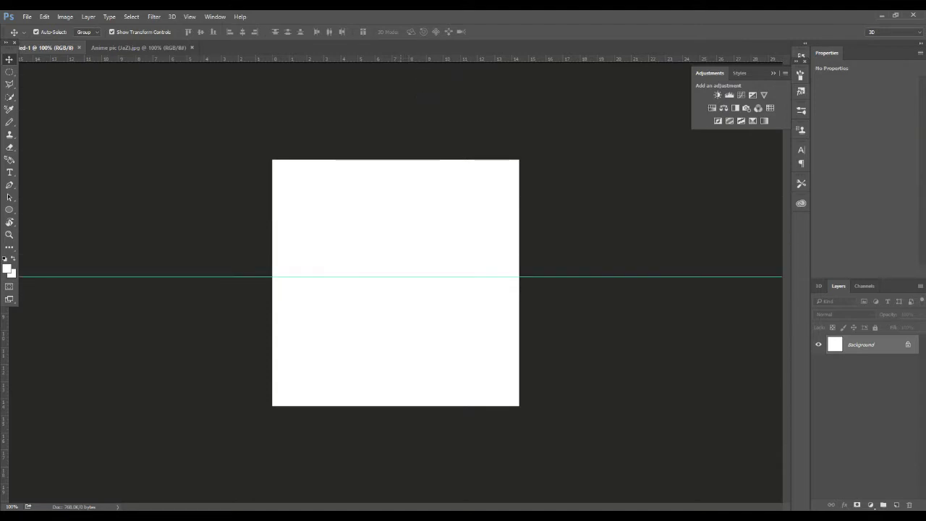
left_click(35, 32)
left_click_drag(8, 311, 402, 318)
key("ctrl+r")
left_click_drag(399, 197, 403, 200)
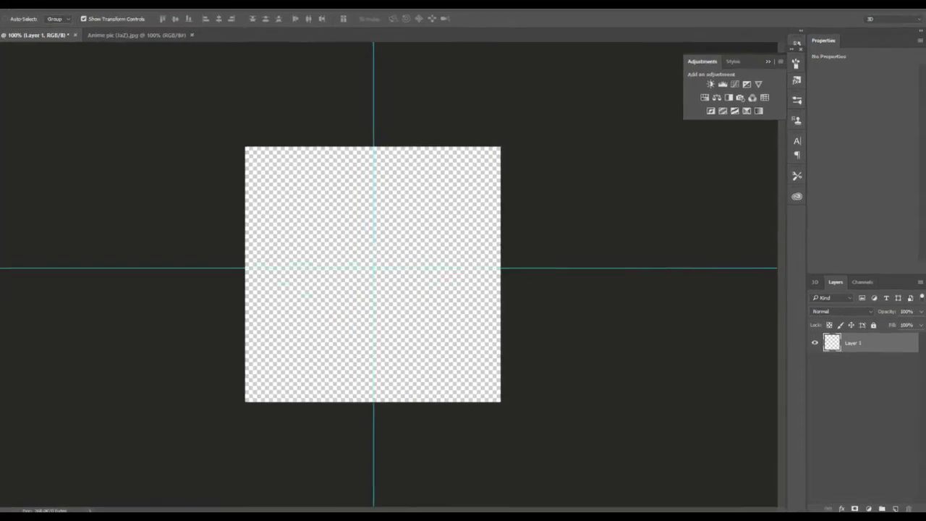
- Replace the white Background with an empty transparent layer
key("ctrl+alt+shift+n")
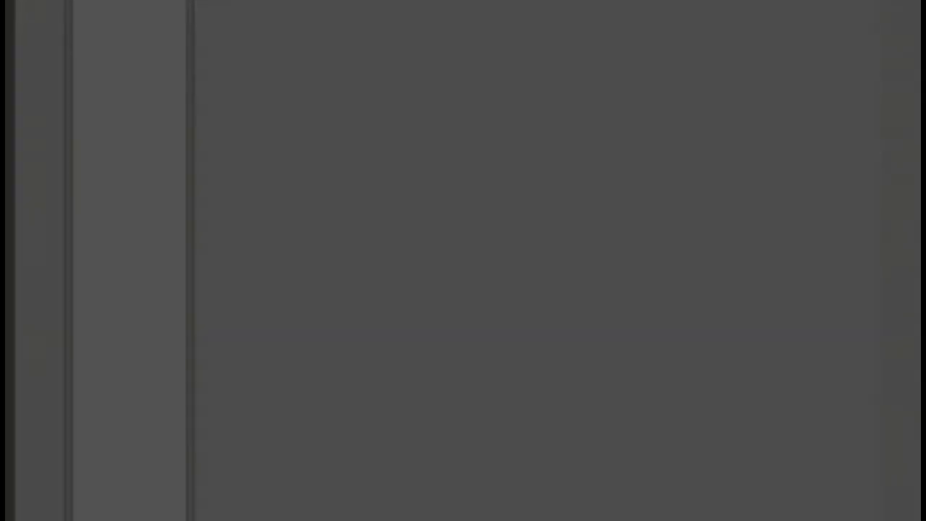
right_click(674, 229)
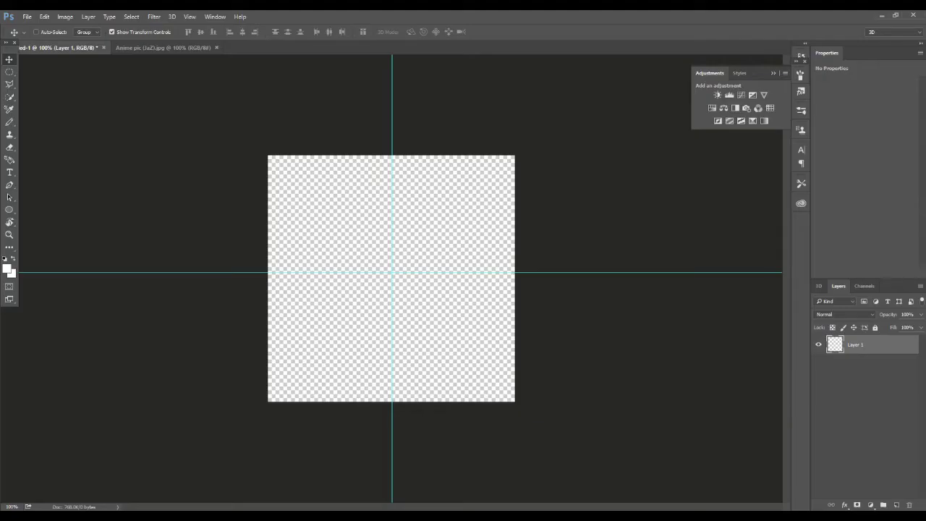
- Activate the Elliptical Marquee tool, show the rulers and place a horizontal and a vertical guide crossing near the canvas centre
left_click(9, 72)
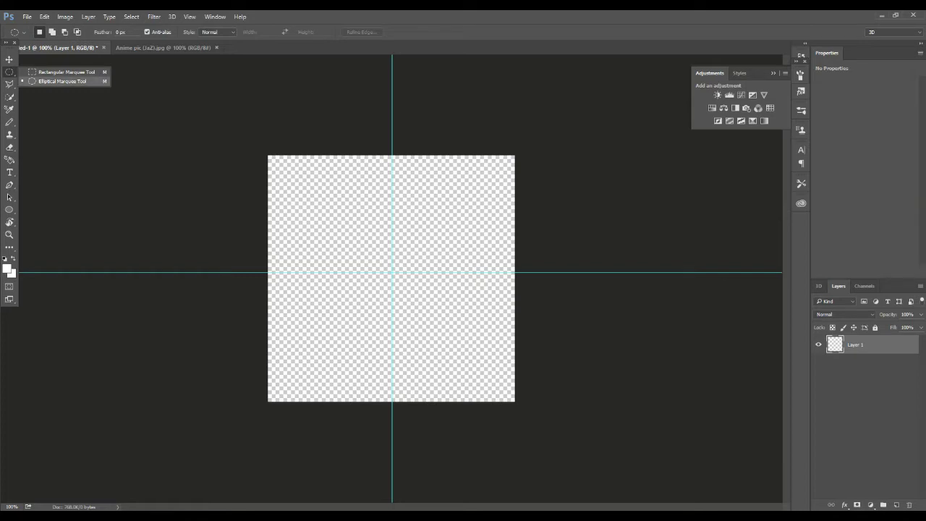
left_click(62, 81)
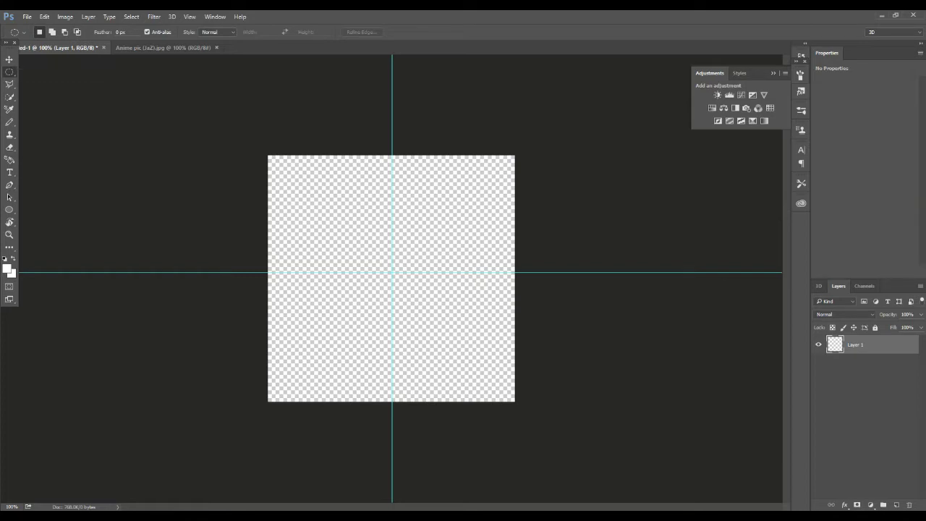
key("ctrl+r")
left_click_drag(402, 58, 398, 277)
left_click_drag(3, 356, 396, 356)
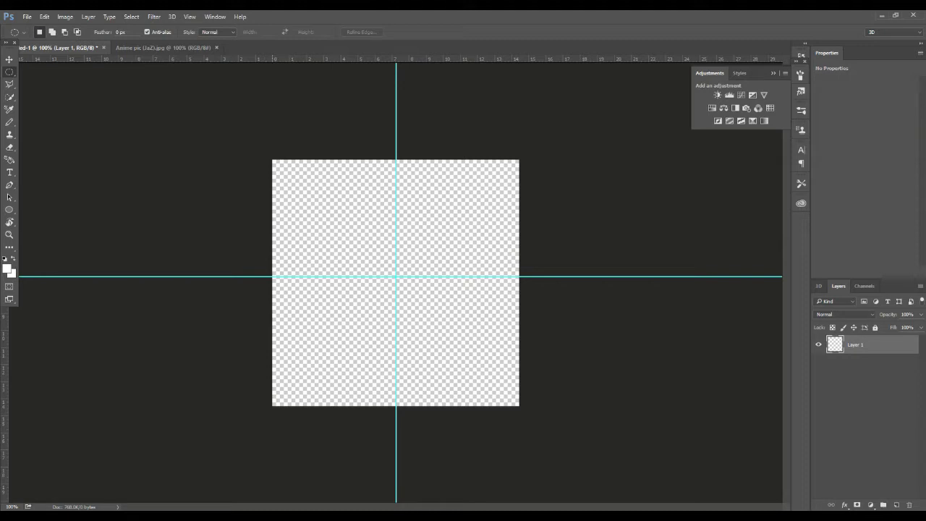
- Draw a circular selection spanning the full width and height of the canvas
left_click_drag(273, 160, 275, 196)
left_click_drag(311, 169, 297, 180)
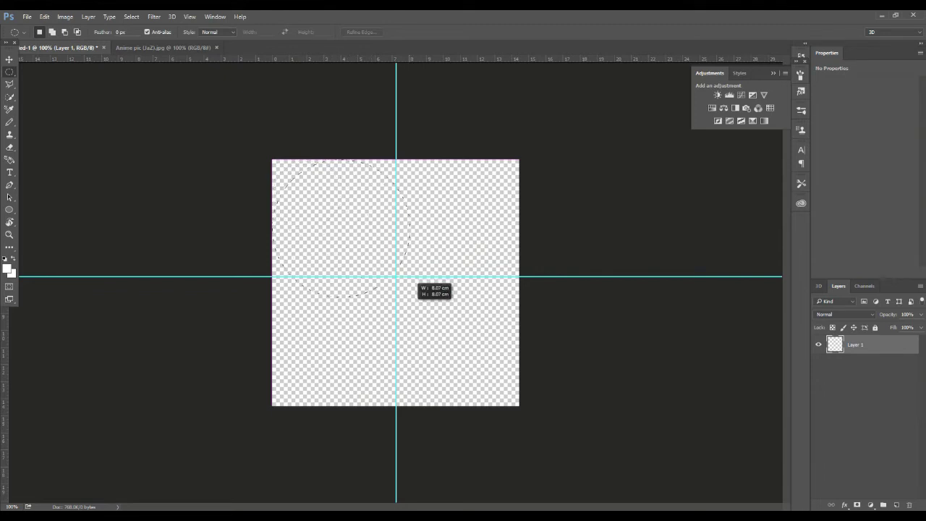
left_click_drag(463, 349, 518, 405)
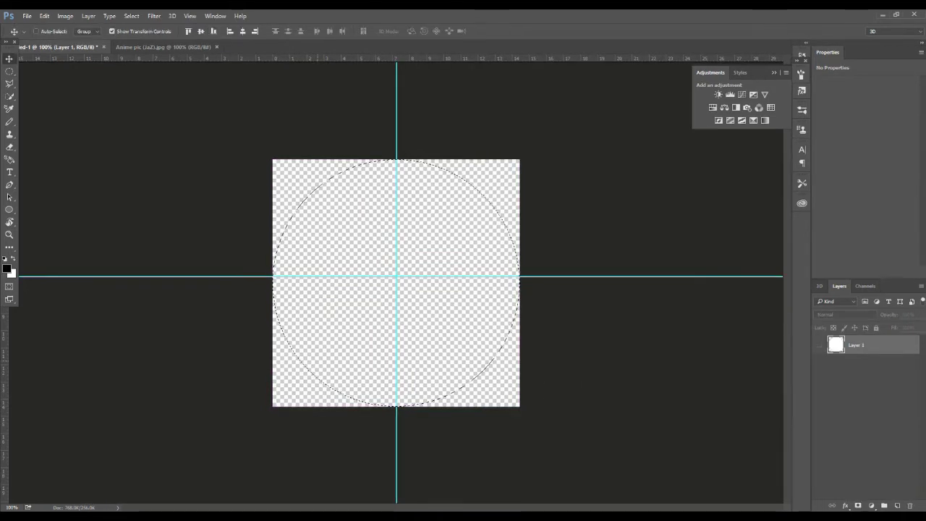
- Set the foreground colour to white (ffffff) and fill the circular selection on Layer 1 with the Paint Bucket
left_click(9, 246)
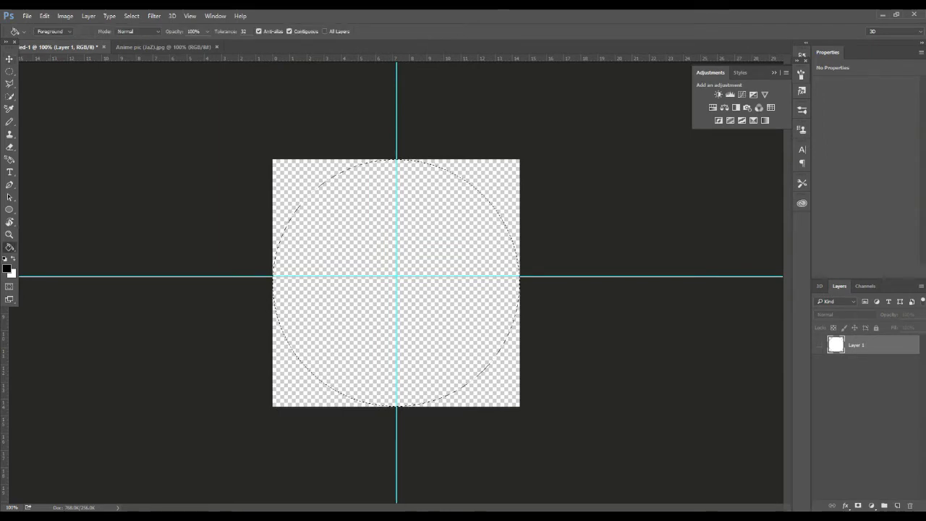
left_click(50, 488)
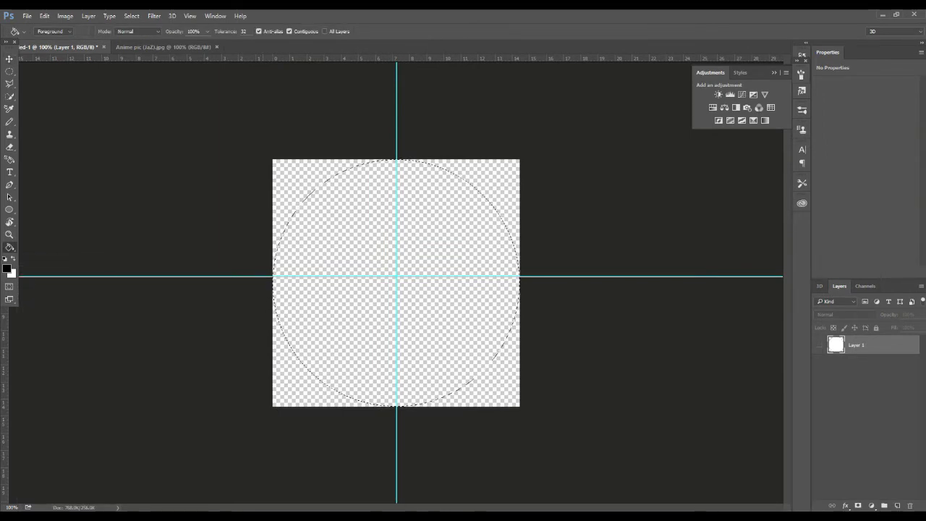
left_click(6, 268)
left_click(563, 54)
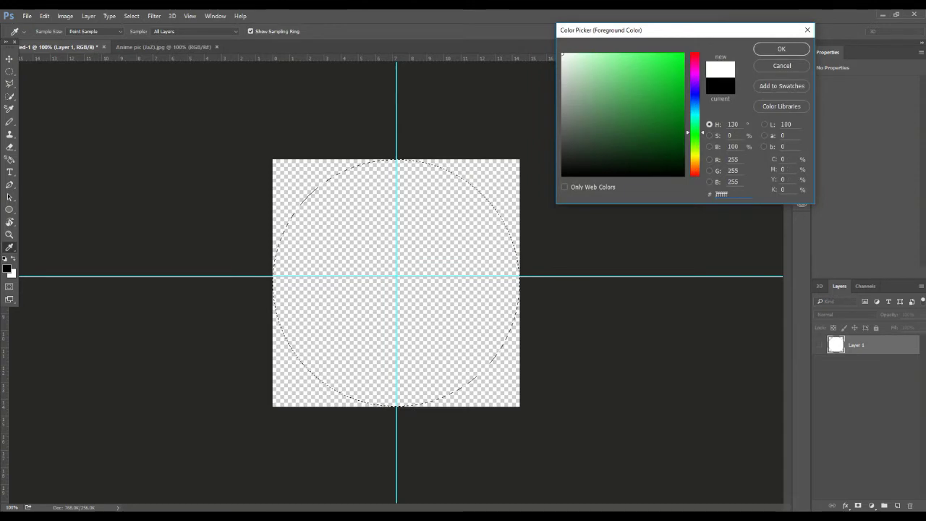
key("Return")
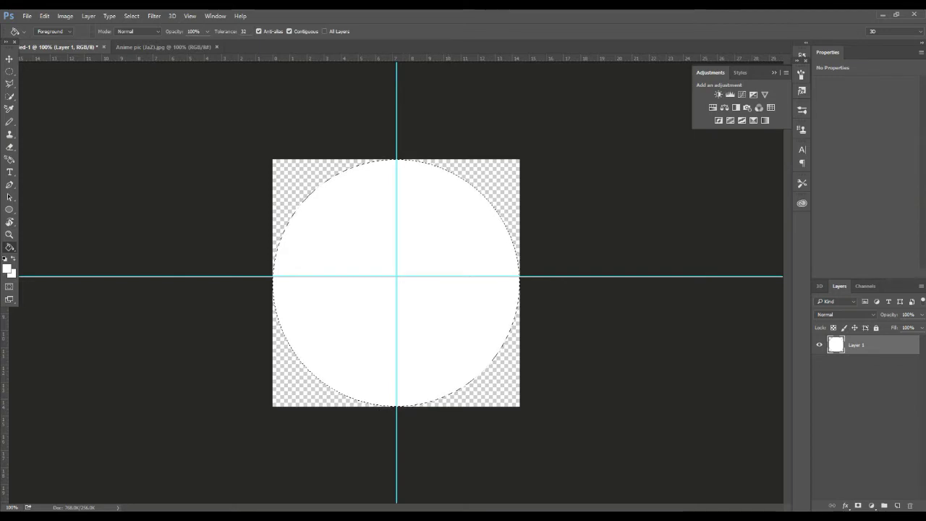
- Duplicate the white circle layer and name the copy Layer 2
right_click(858, 346)
left_click(755, 114)
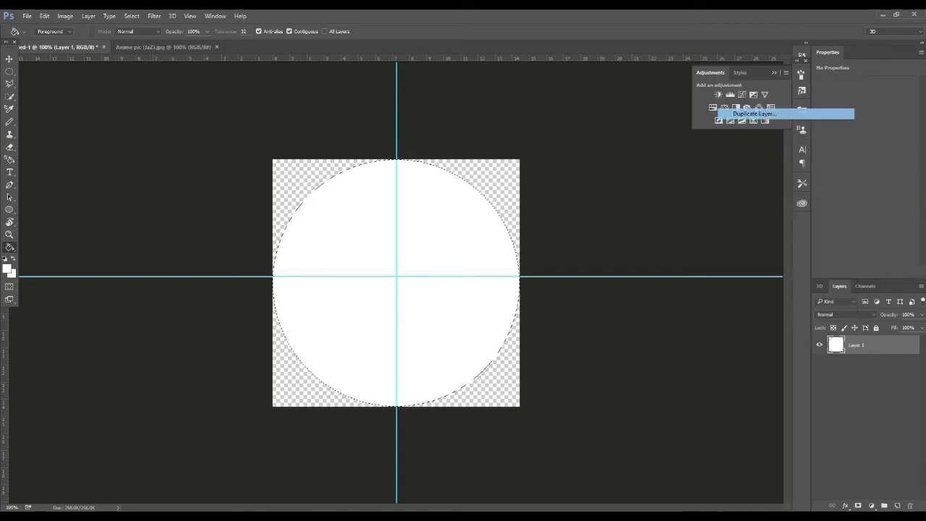
left_click(438, 179)
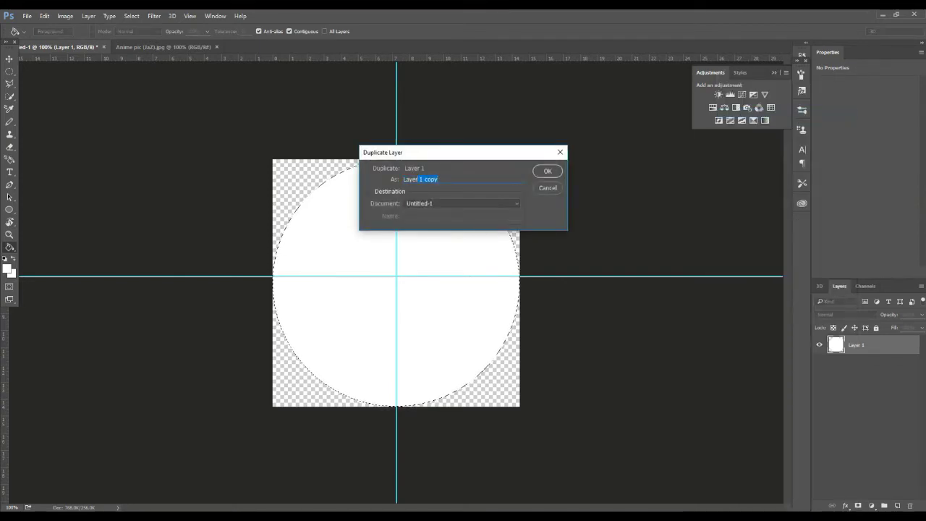
type("2")
key("Return")
- Set the foreground colour to black (000000) and fill the circle on Layer 2, comparing it with the white circle underneath
key("i")
left_click(7, 268)
left_click(564, 176)
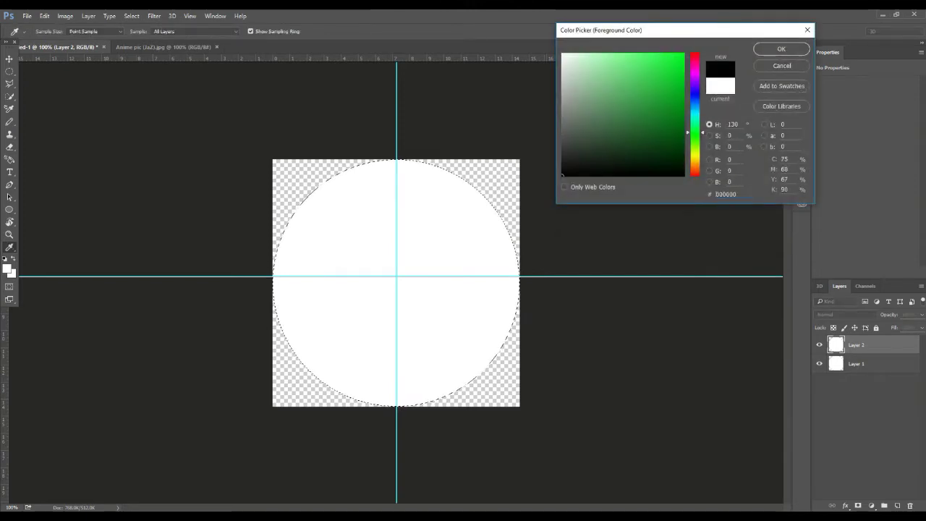
left_click(781, 49)
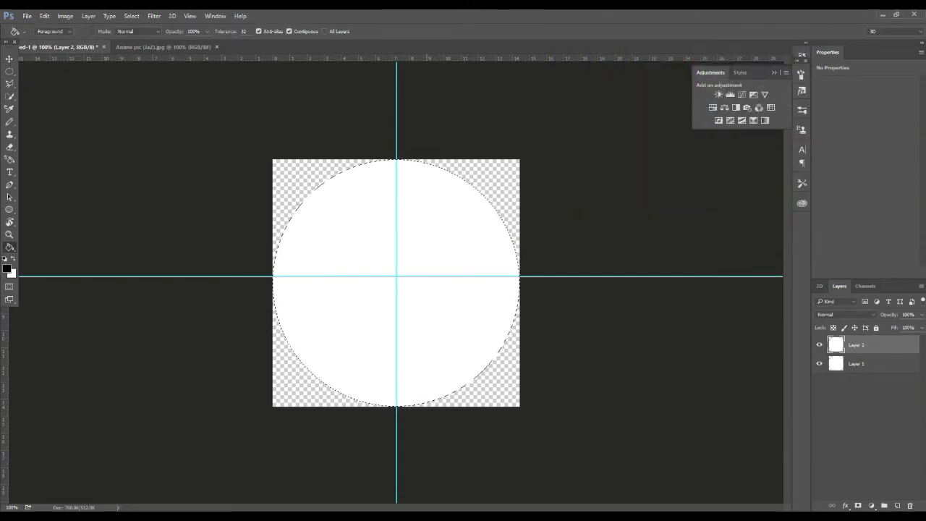
left_click(434, 249)
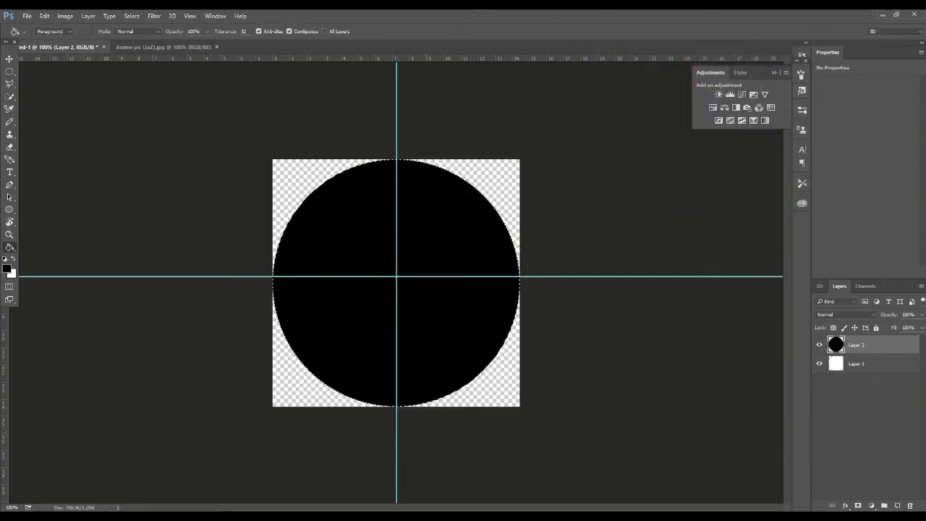
left_click(819, 345)
left_click(819, 345)
- Place the image Anime pic (JaZ) from the Skins folder into the circle document as a linked object
left_click(163, 46)
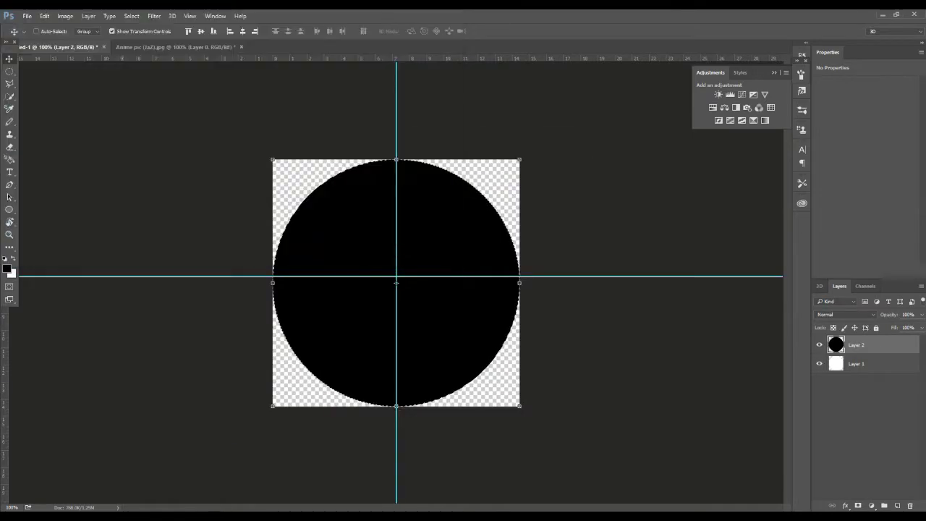
left_click(27, 15)
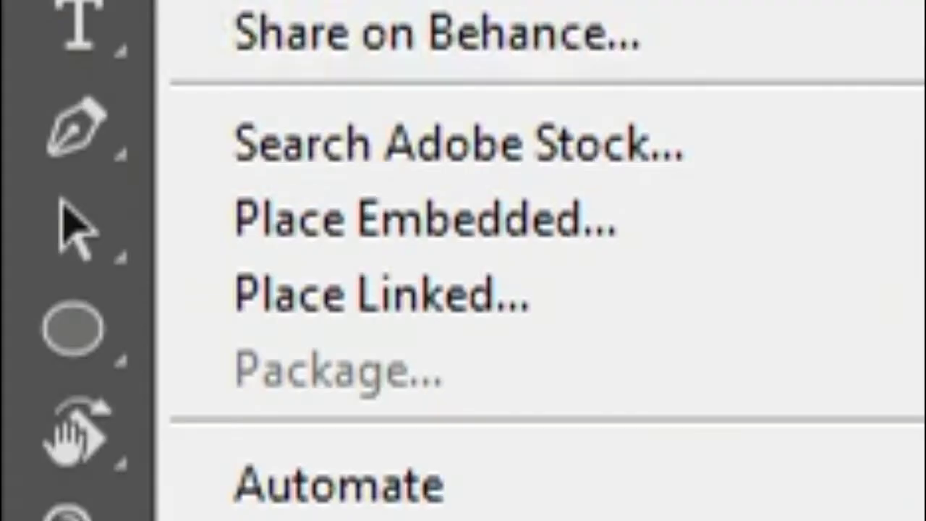
left_click(384, 293)
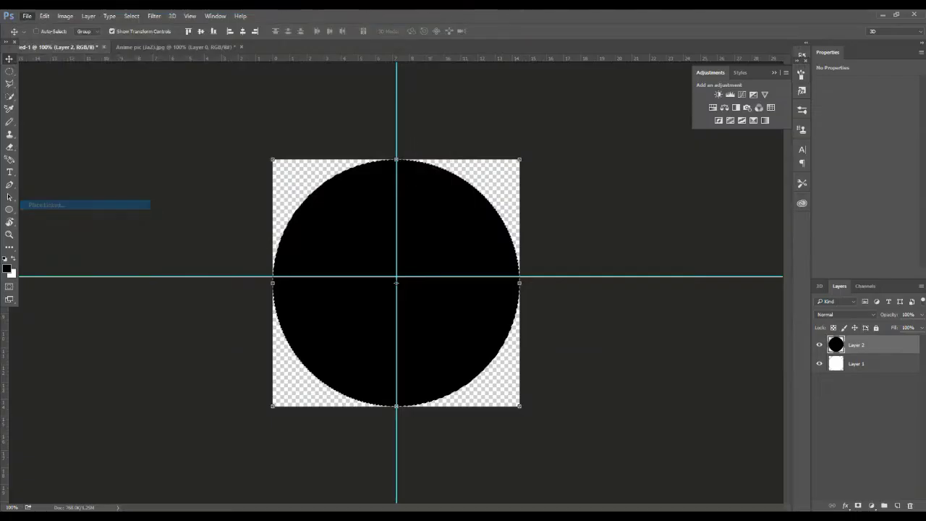
scroll(275, 145, "down", 5)
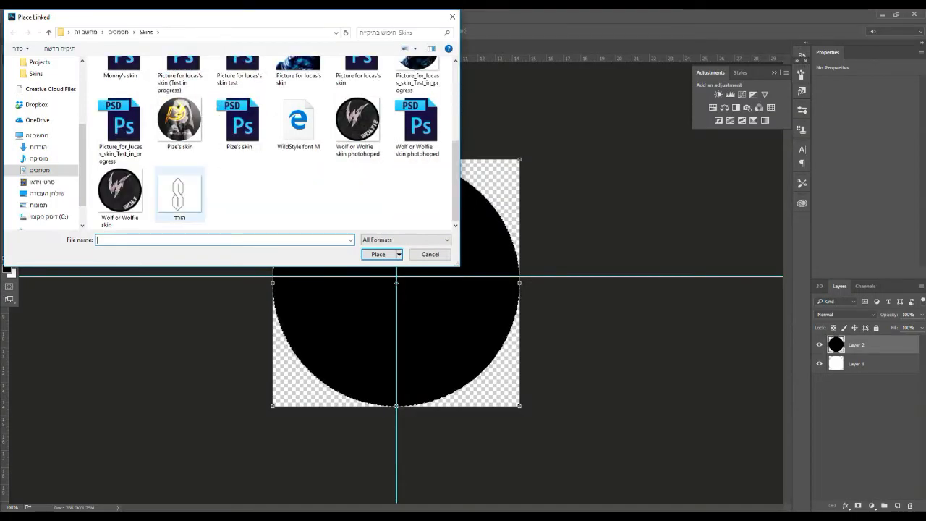
scroll(181, 145, "up", 3)
left_click(179, 87)
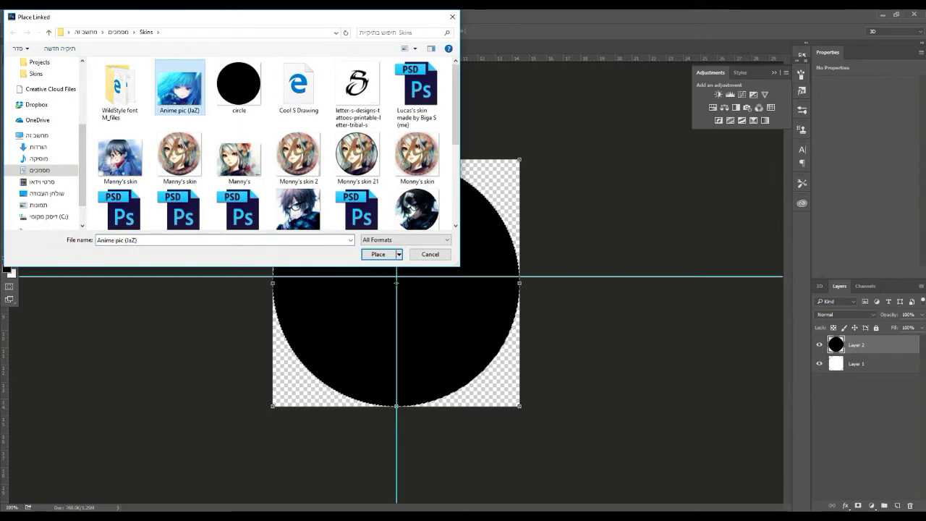
left_click(378, 254)
- Enlarge the placed picture to cover the canvas and move its layer below Layer 1
left_click_drag(418, 270, 351, 287)
left_click_drag(418, 233, 581, 135)
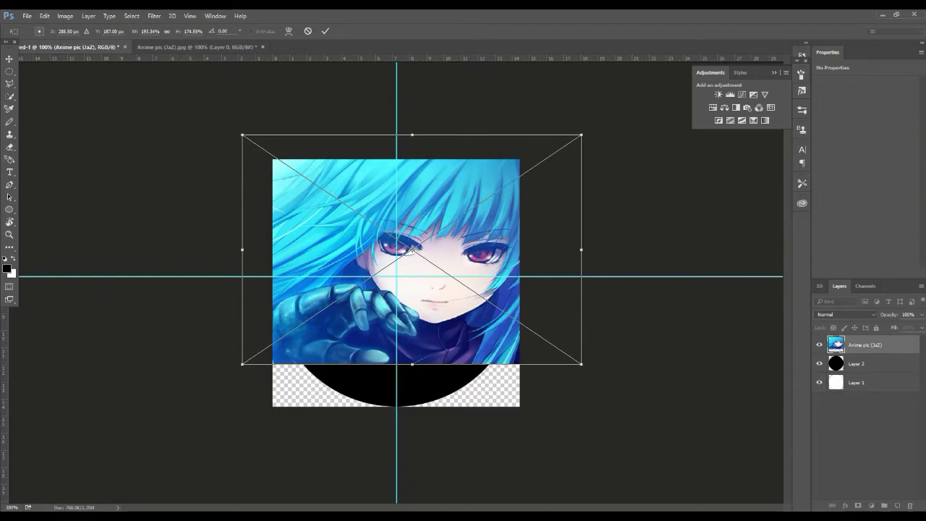
key("Return")
left_click_drag(866, 345, 865, 392)
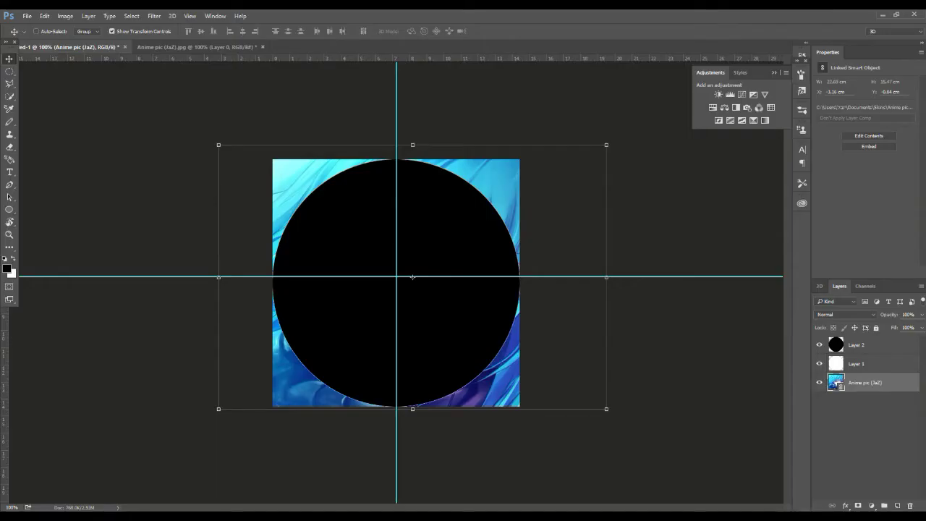
- Hide both circle layers and resize the picture to about 23.85 × 15.97 cm, with its upper edge on the canvas's upper edge
left_click(819, 344)
left_click(819, 364)
left_click_drag(483, 201, 468, 215)
left_click_drag(590, 160, 677, 106)
left_click_drag(440, 267, 392, 284)
left_click_drag(629, 125, 560, 168)
left_click_drag(535, 210, 575, 188)
left_click_drag(396, 283, 402, 296)
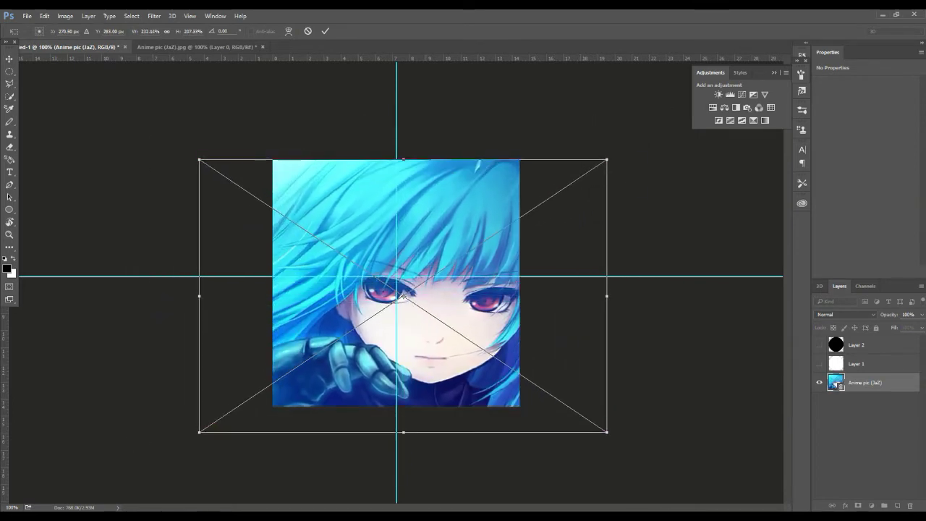
key("Return")
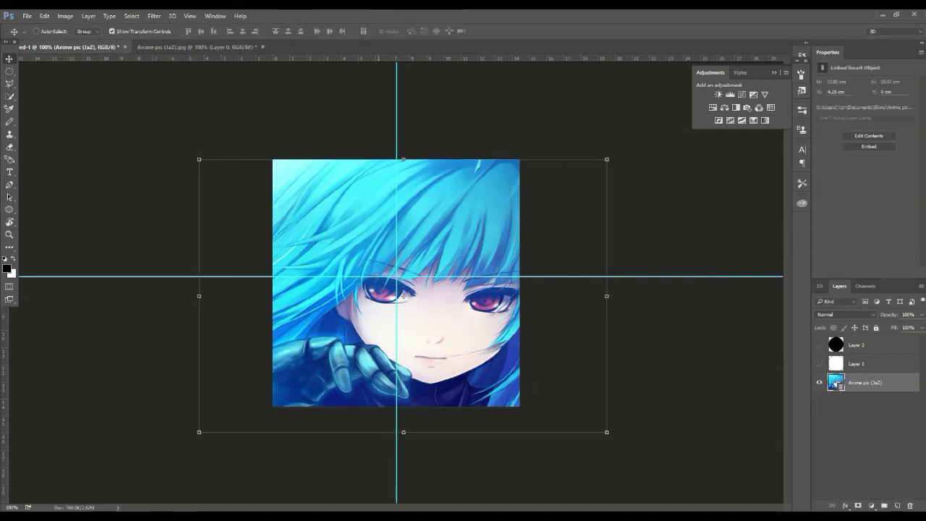
- Compare the picture with the black circle, shift it up and left and reduce it to about 22.55 × 14.87 cm
left_click(819, 345)
left_click_drag(403, 296, 387, 287)
left_click(820, 344)
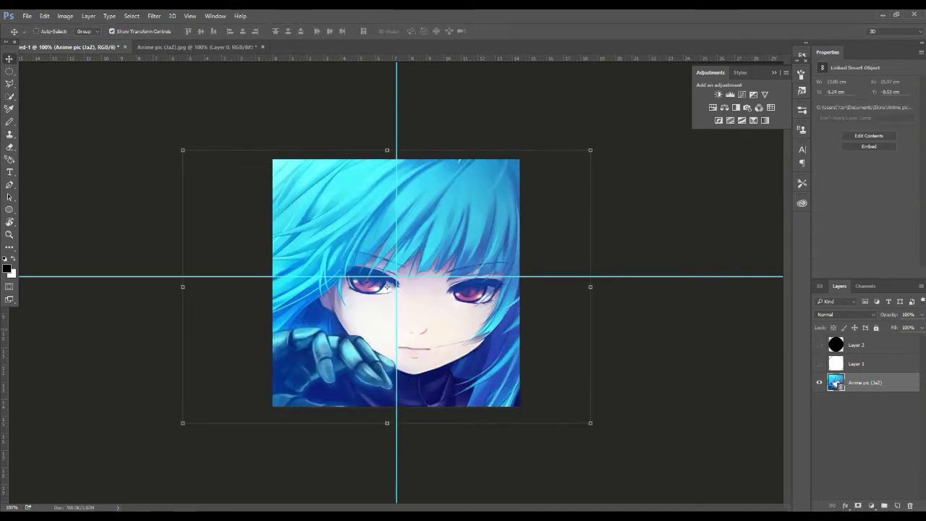
left_click_drag(589, 151, 568, 169)
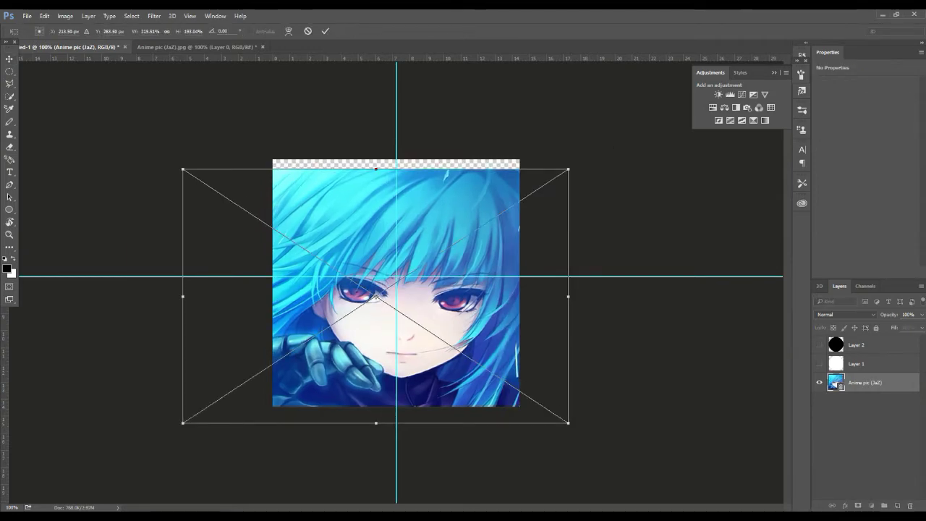
key("z")
key("Return")
- Show the black circle of Layer 2 and move the picture up and right until it covers the whole canvas
left_click_drag(424, 272, 453, 272)
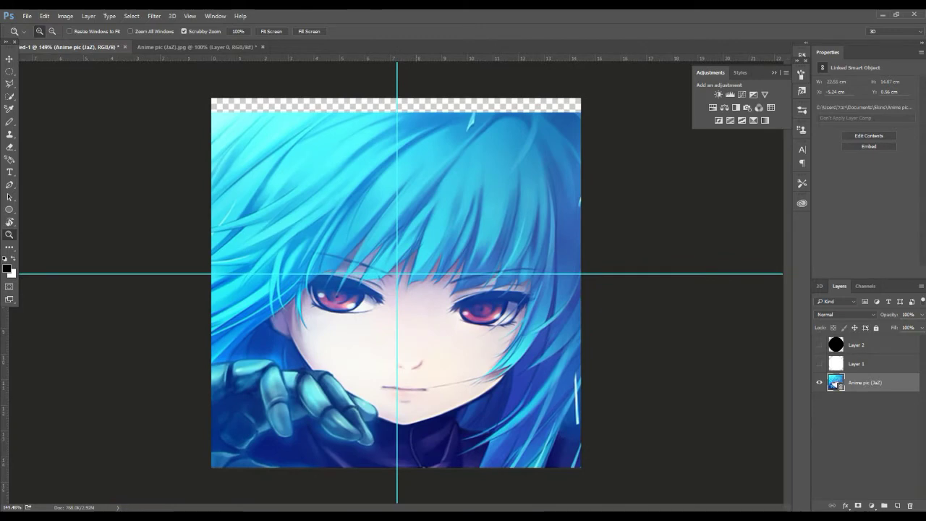
left_click(856, 344)
left_click(819, 344)
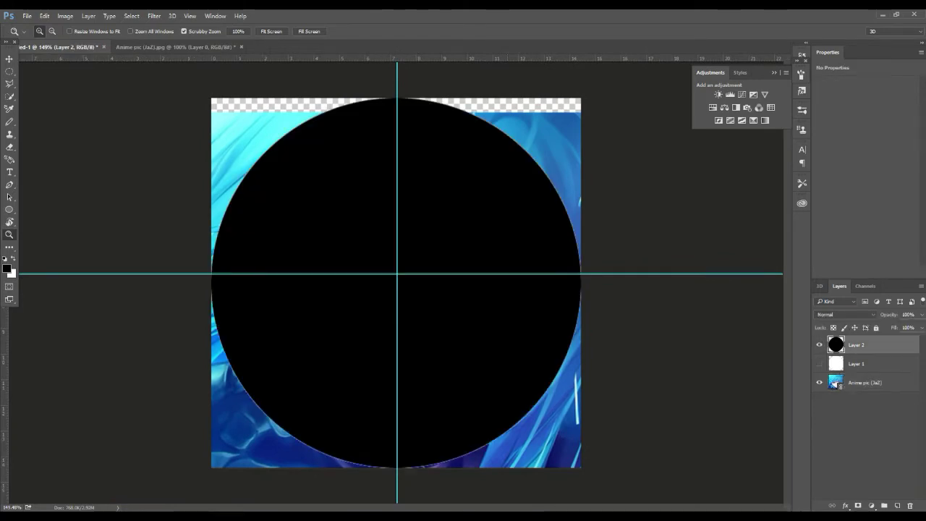
key("v")
left_click(865, 382)
left_click_drag(366, 303, 382, 282)
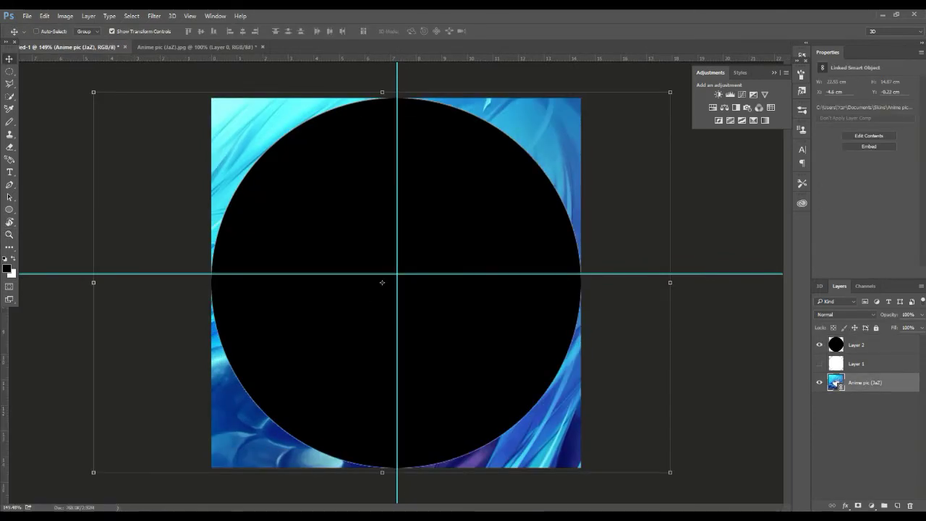
- Hide Layer 2 and reshape the picture to about 18.15 × 15.24 cm so that the face and armoured glove fit inside the canvas
left_click(819, 345)
left_click_drag(670, 91, 515, 171)
left_click_drag(439, 280, 534, 240)
left_click_drag(398, 131, 398, 98)
left_click_drag(398, 433, 398, 441)
left_click_drag(609, 98, 620, 88)
left_click_drag(556, 194, 532, 206)
left_click_drag(376, 464, 376, 476)
left_click_drag(376, 102, 376, 86)
left_click_drag(598, 281, 555, 283)
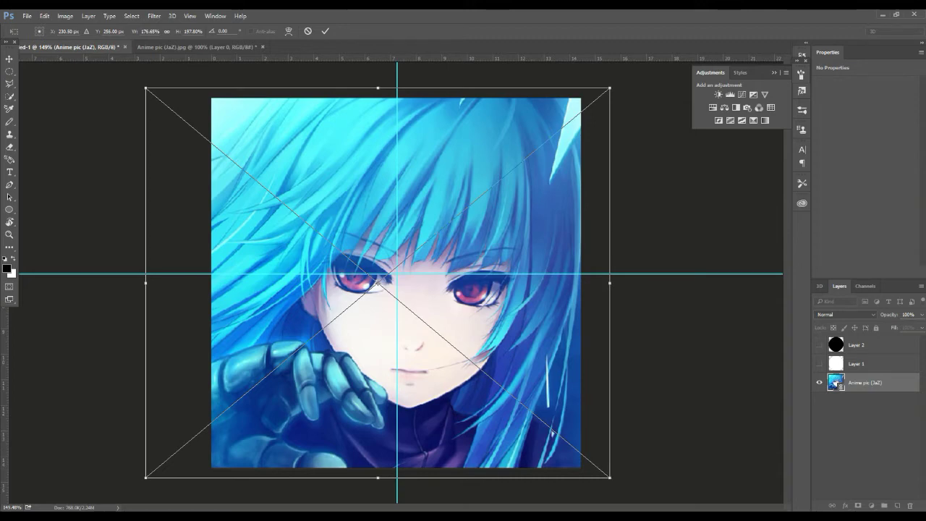
key("Return")
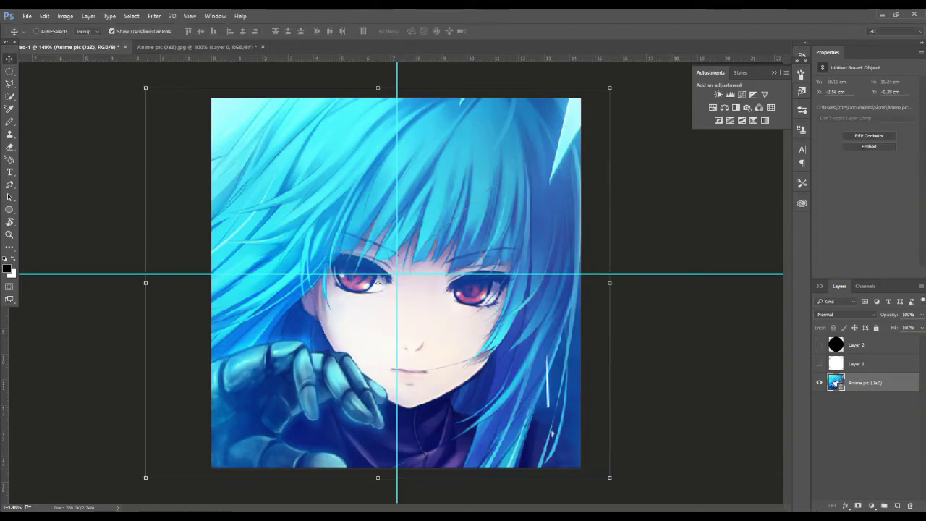
- Shift the picture slightly up and right, checking its framing against the black circle
left_click(819, 344)
left_click(819, 345)
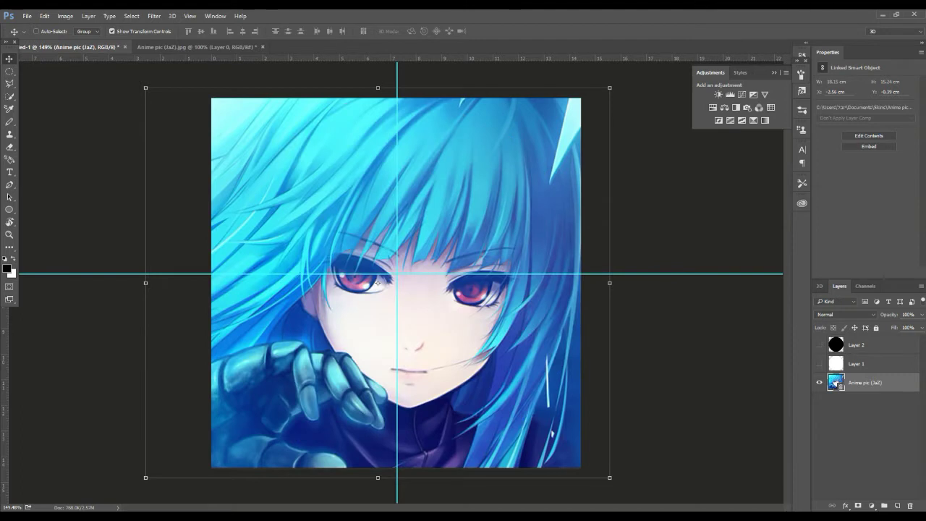
mouse_move(378, 283)
left_mouse_down()
mouse_move(383, 256)
mouse_move(388, 274)
left_mouse_up()
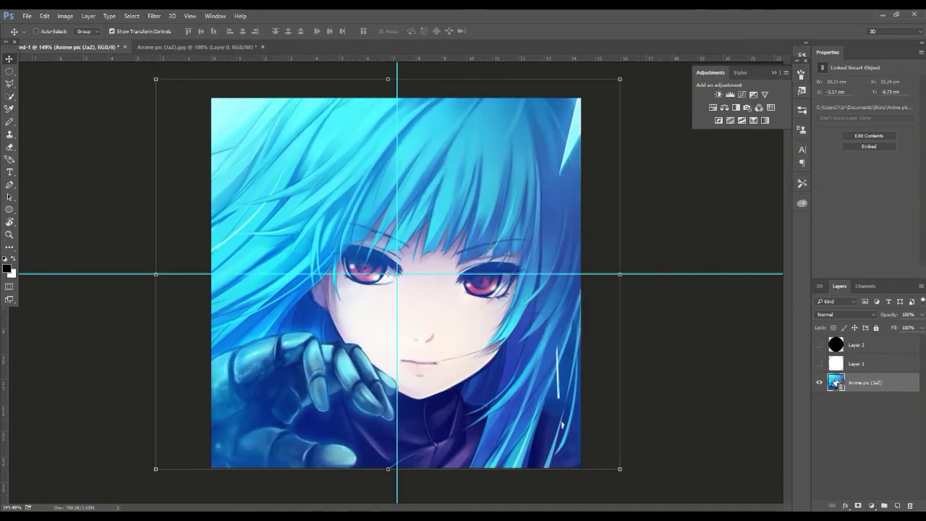
left_click(819, 344)
left_click(819, 344)
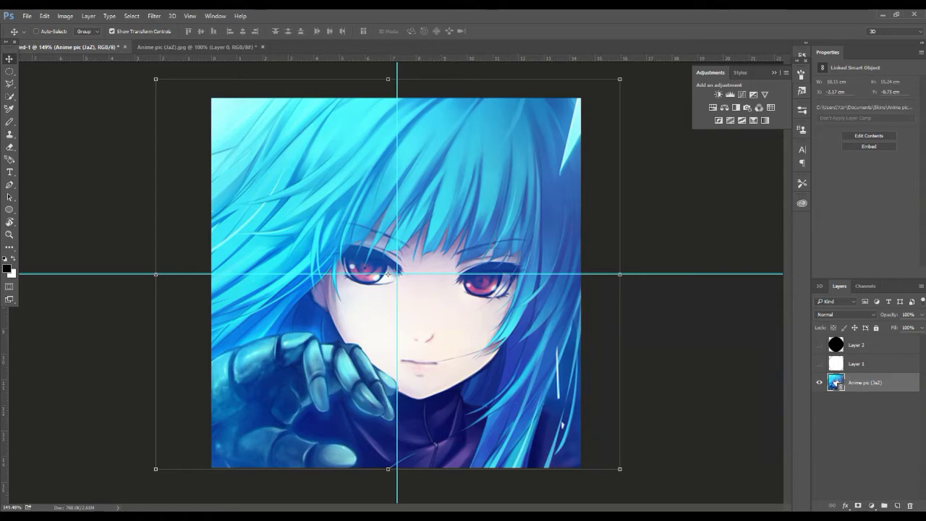
- Move the Anime pic layer between Layer 2 and Layer 1 and show the black circle
key("ctrl+bracketright")
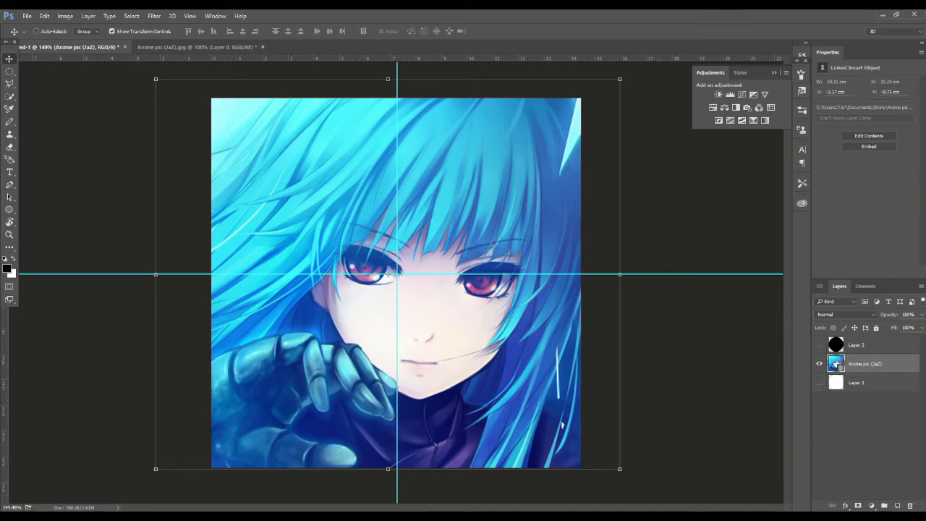
key("ctrl+alt+z")
left_click(819, 344)
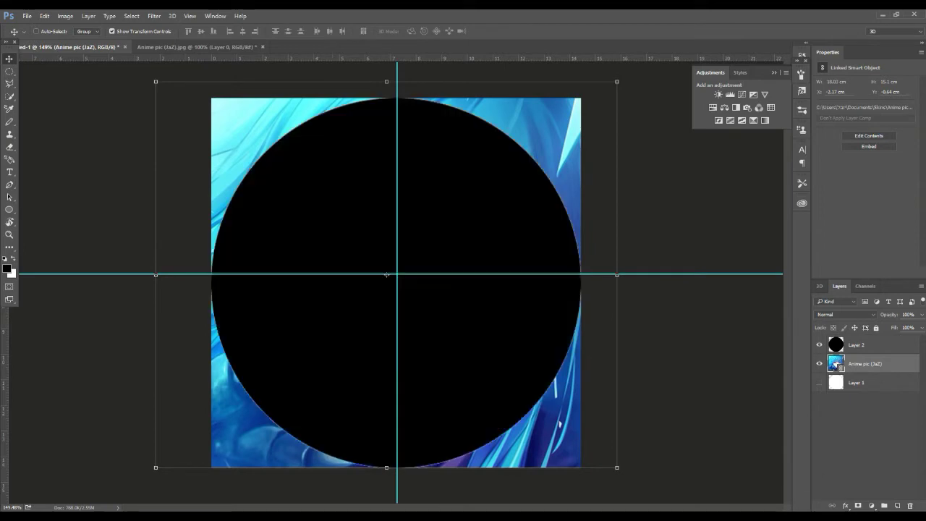
- Clip the Anime pic layer to Layer 1 and lower the opacity of Layer 2's black circle to 91%
right_click(851, 364)
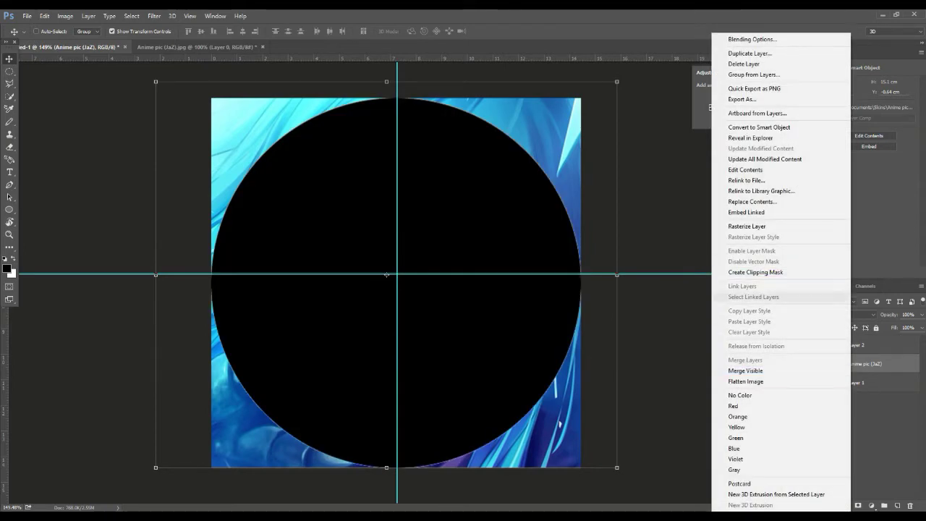
left_click(756, 272)
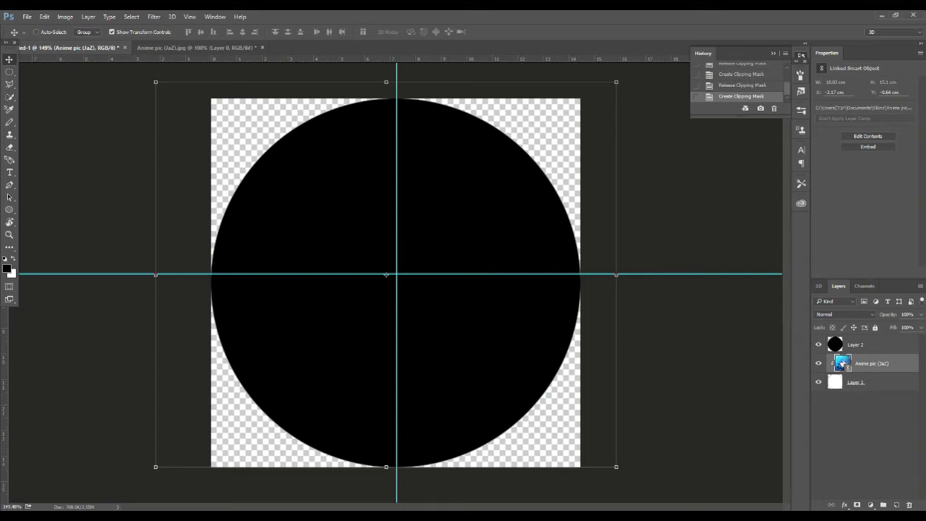
left_click(872, 345)
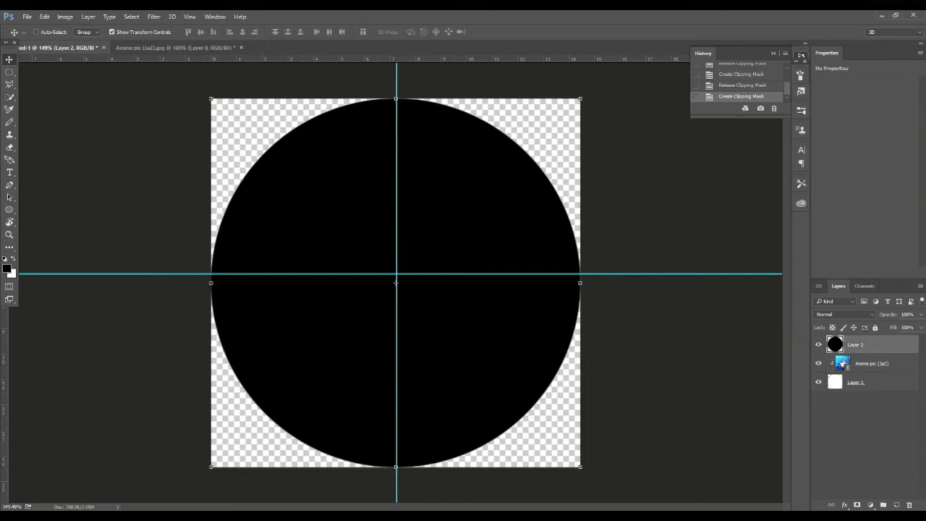
left_click(920, 314)
mouse_move(919, 327)
left_mouse_down()
mouse_move(905, 327)
mouse_move(915, 327)
left_mouse_up()
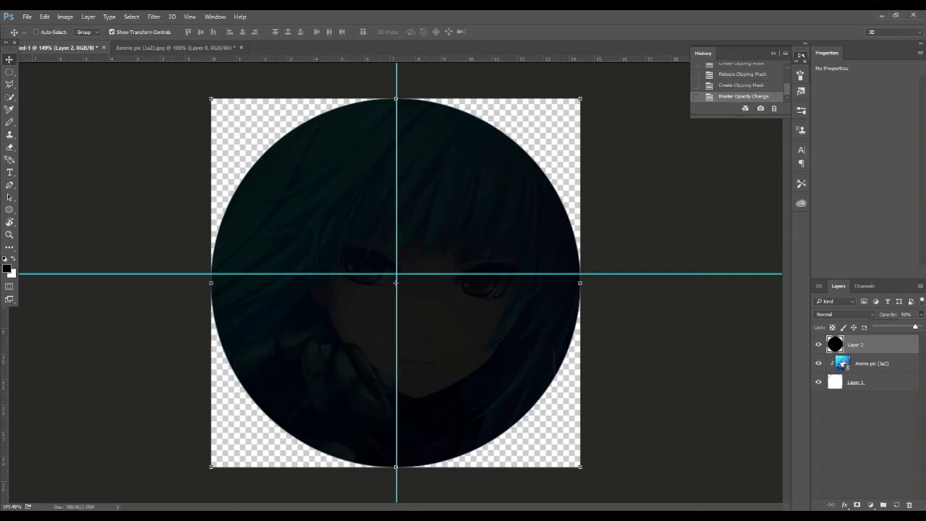
left_click(433, 317)
- Duplicate the Anime pic layer and name the copy Background help
right_click(873, 364)
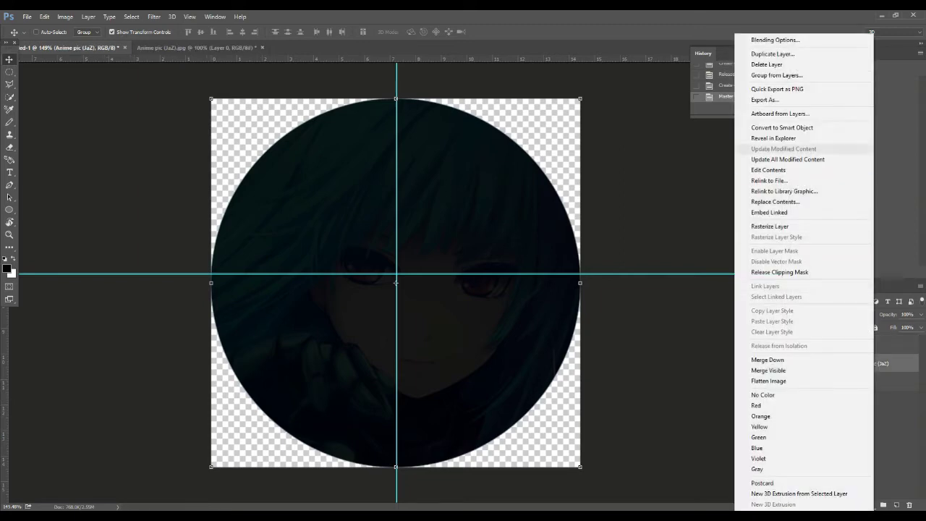
left_click(804, 53)
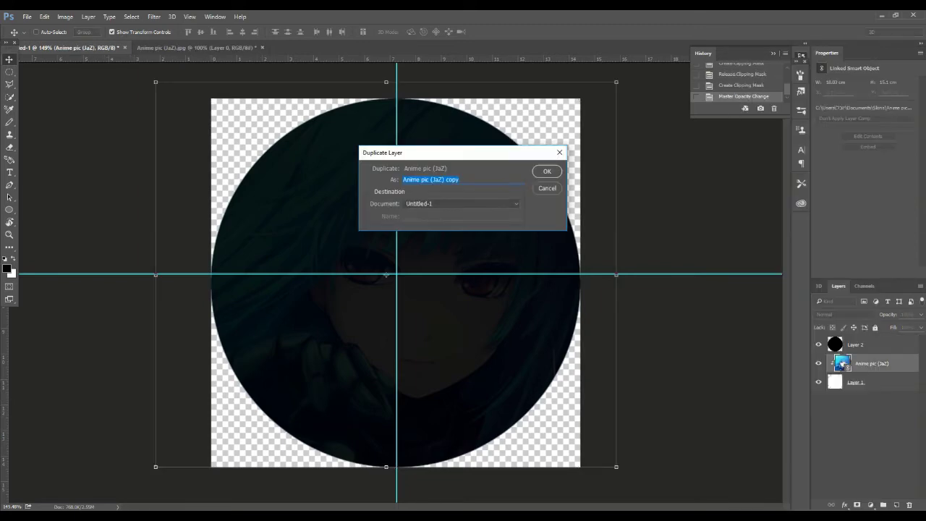
key("Return")
key("ctrl+a")
type("Bac")
key("BackSpace")
key("BackSpace")
key("BackSpace")
type("Background help")
- Place Layer 2 between Background help and Anime pic, keeping the Anime pic layer clipped to Layer 1
left_click(868, 382)
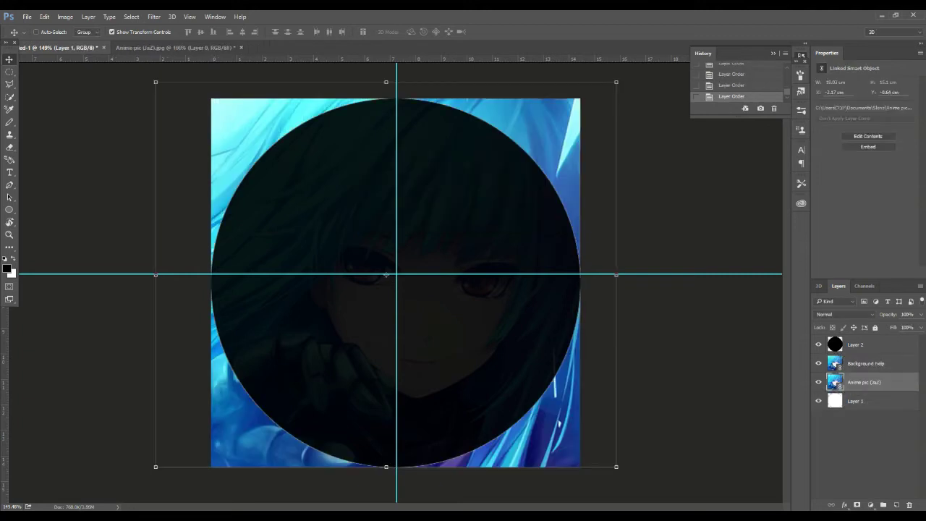
left_click_drag(868, 344, 869, 370)
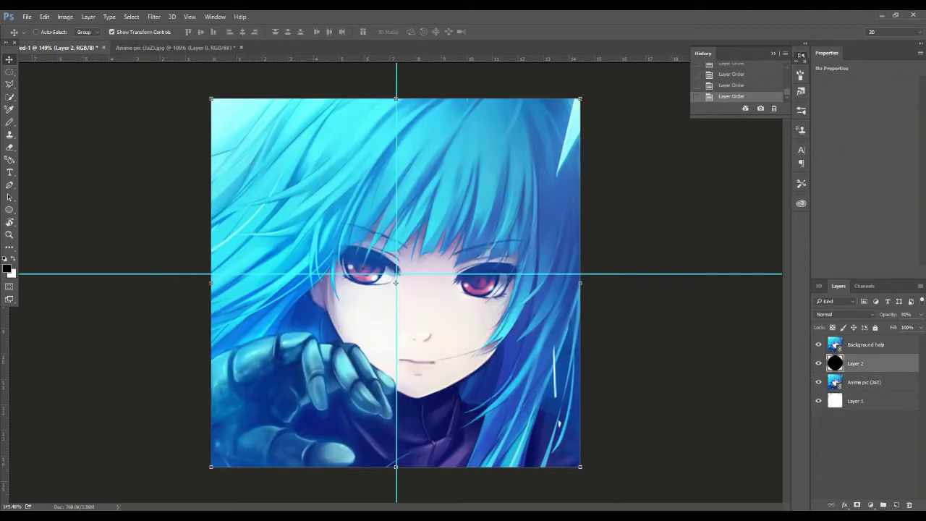
left_click(819, 363)
left_click(818, 382)
left_click(818, 401)
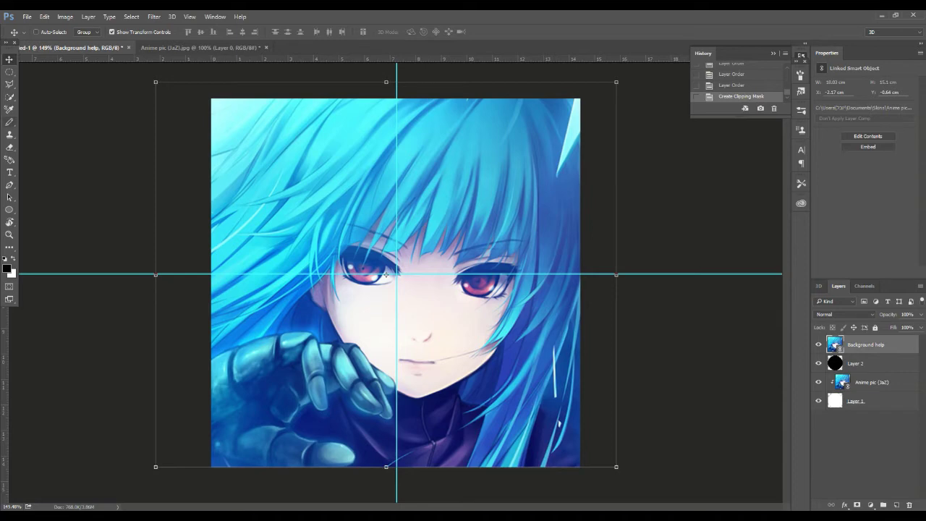
- Start a centred text layer over the face and try the letter J in WildStyle Basic at 80 pt
key("t")
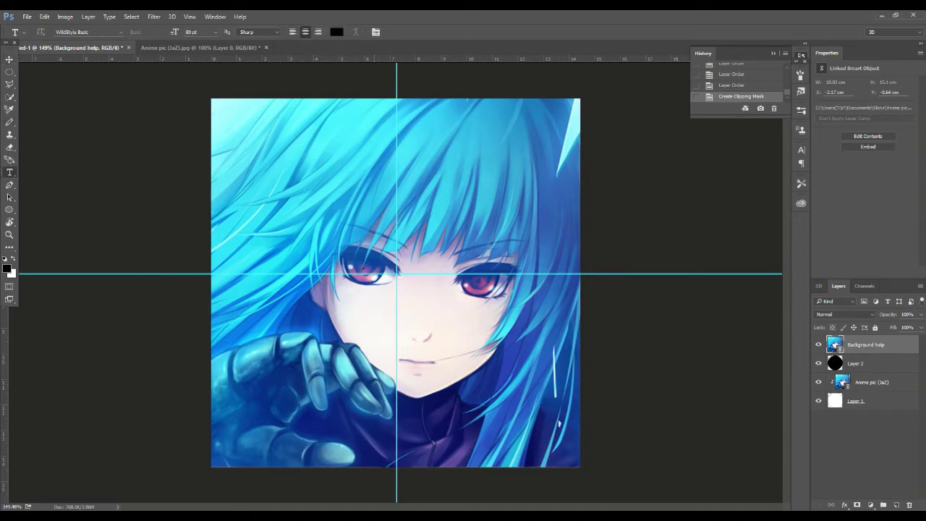
left_click(394, 319)
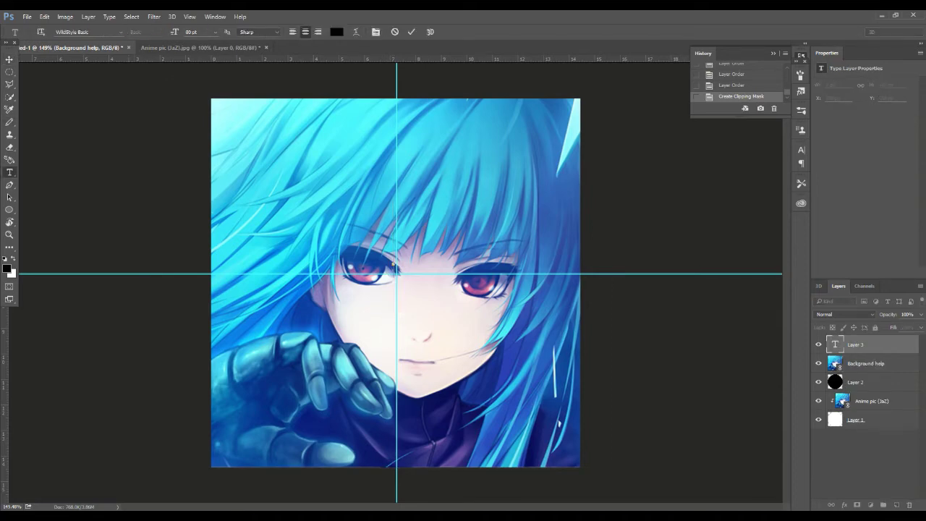
type("J")
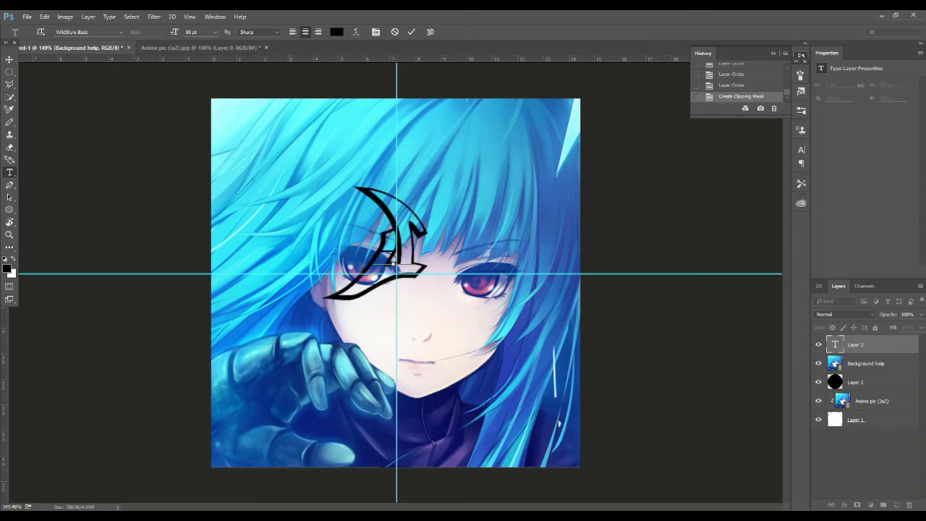
key("ctrl+a")
left_click(413, 289)
key("ctrl+a")
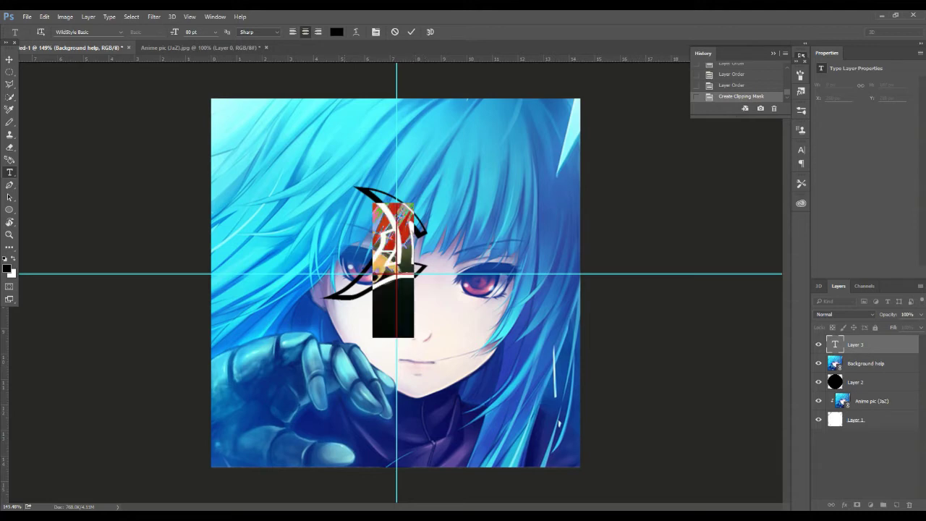
key("Right")
key("ctrl+a")
key("Right")
key("ctrl+a")
type("j")
key("BackSpace")
type("J")
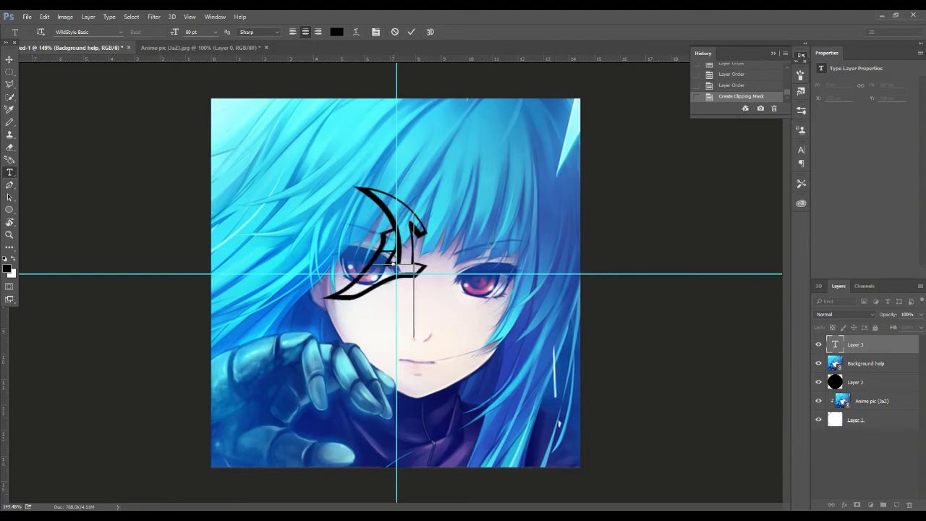
key("ctrl+a")
key("Right")
- Try the text JaZ in WildStyle Basic lower on the face and clear all its letters
left_click_drag(393, 264, 479, 358)
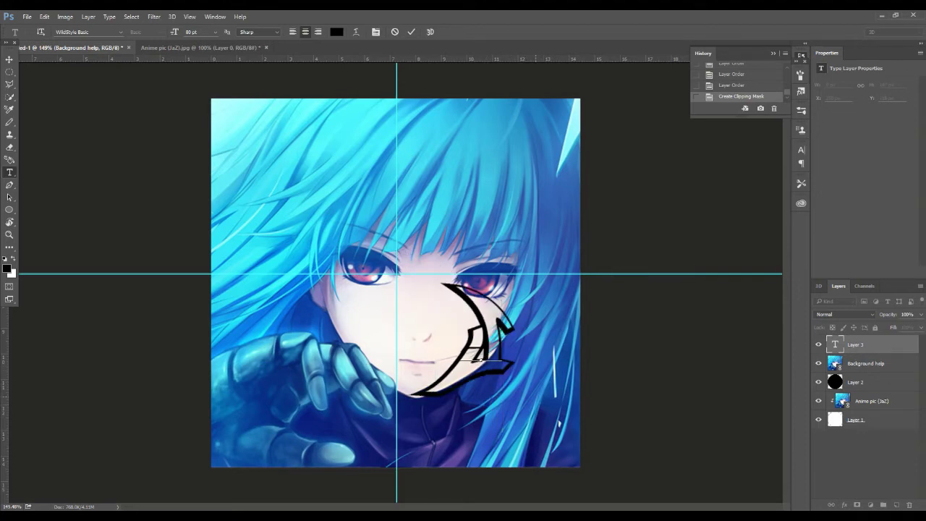
type("aZ")
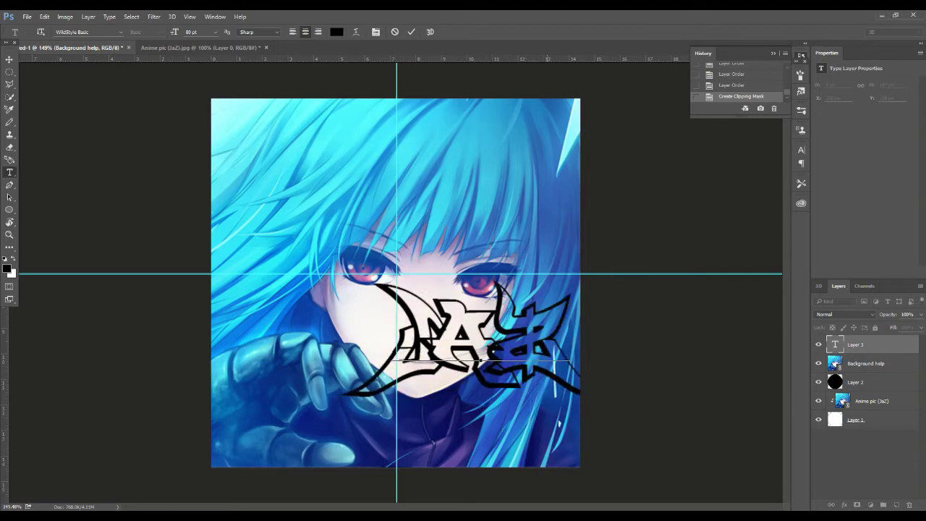
key("BackSpace")
key("BackSpace")
key("BackSpace")
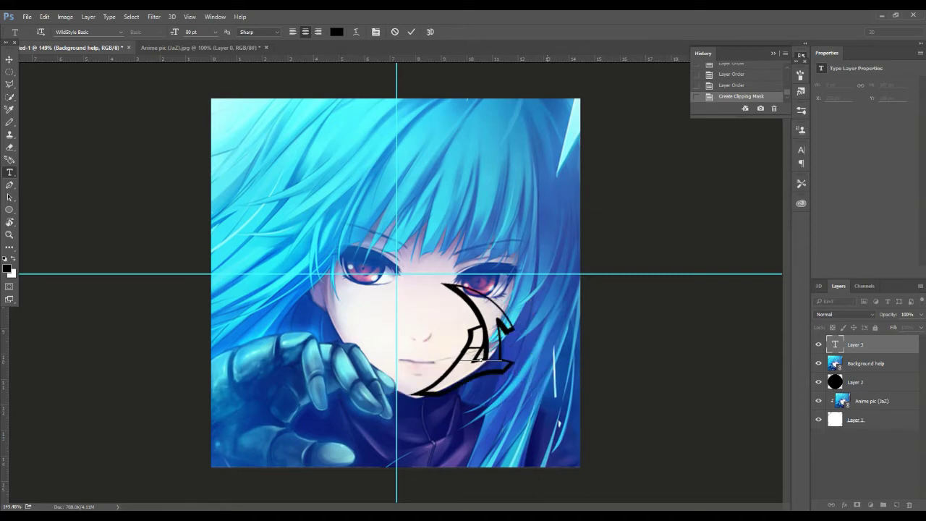
key("BackSpace")
key("BackSpace")
key("BackSpace")
key("BackSpace")
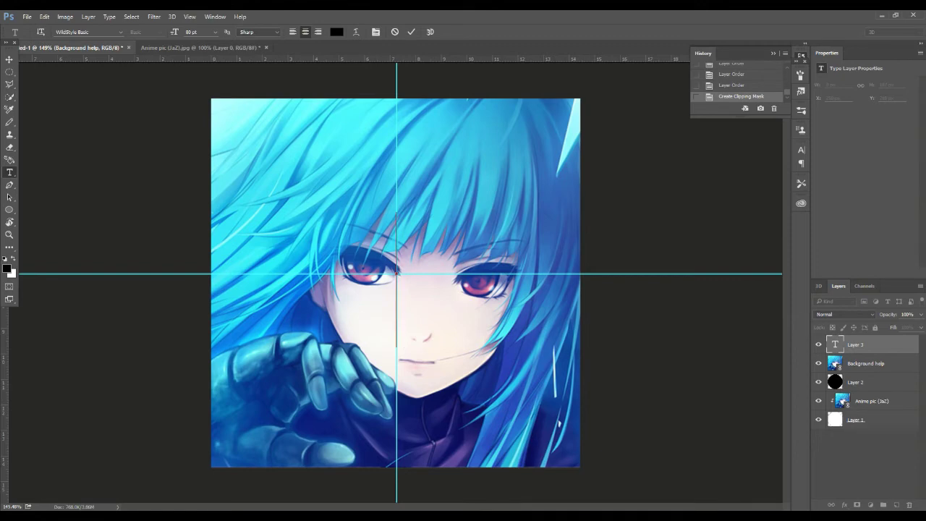
- Switch the text font to Mixt Regular and enter the letter J where the two guides cross
left_click(120, 32)
scroll(108, 290, "up", 10)
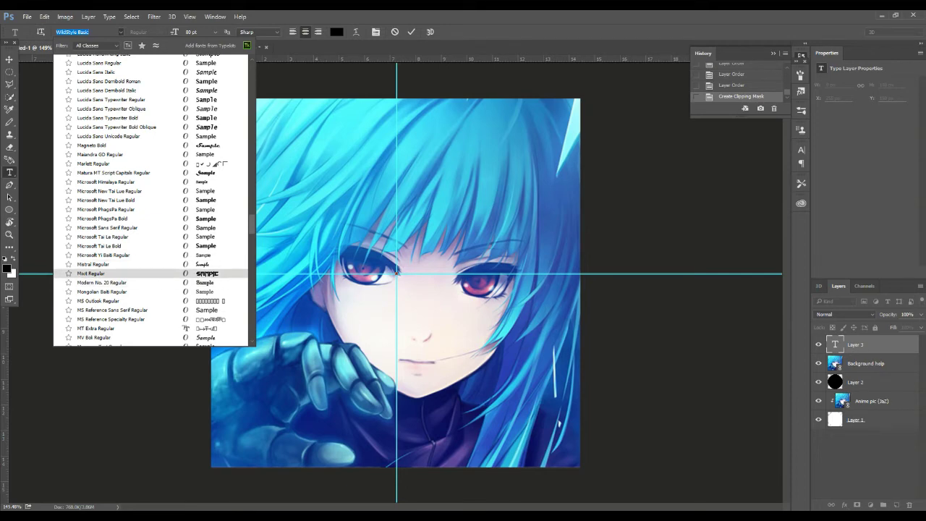
left_click(109, 273)
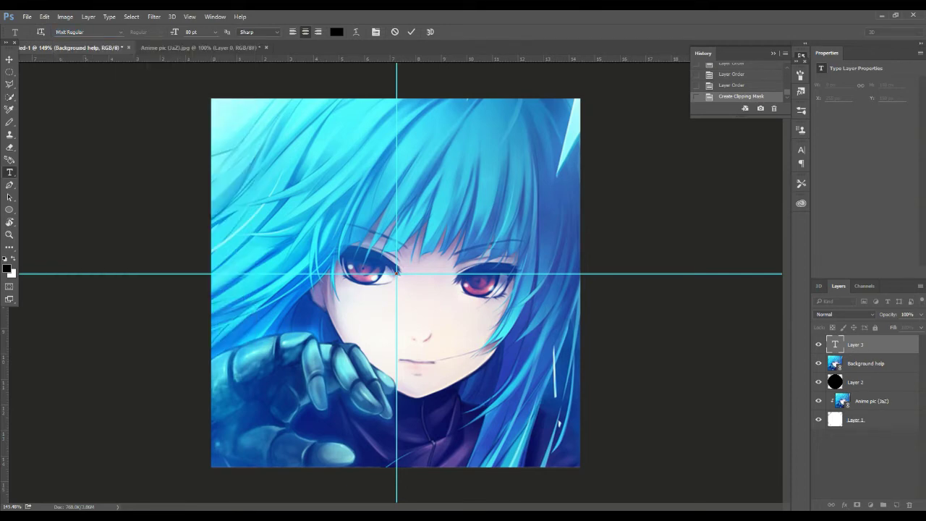
left_click(397, 272)
type("J")
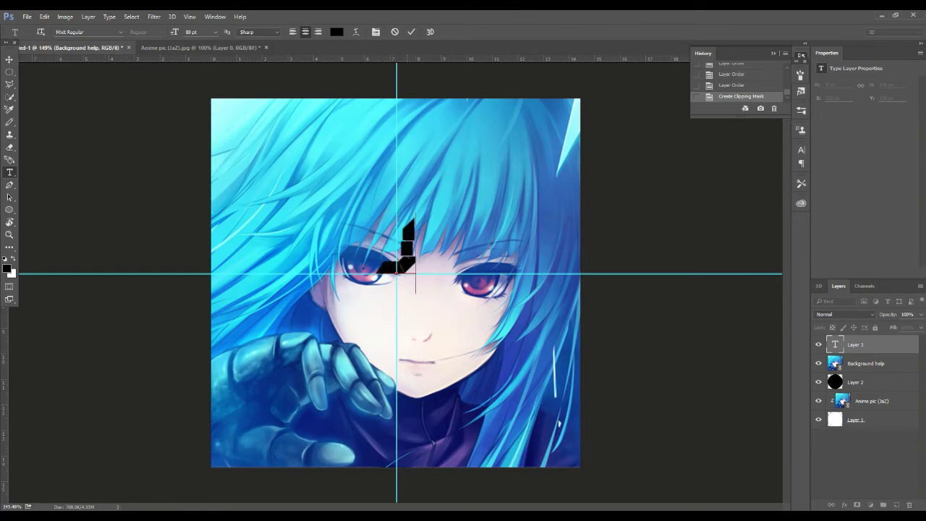
- Enlarge the letter J to 350 pt and align its anchor with the vertical guide
key("ctrl+a")
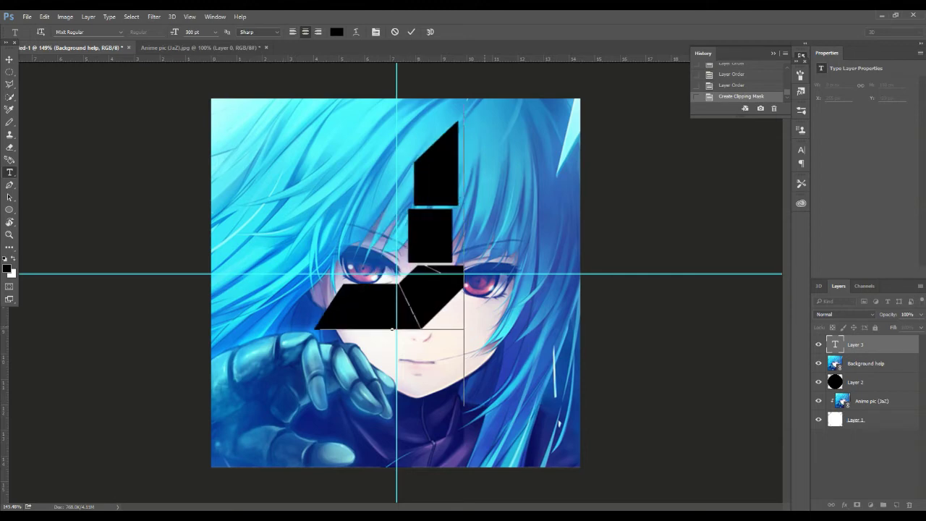
left_click_drag(392, 331, 397, 336)
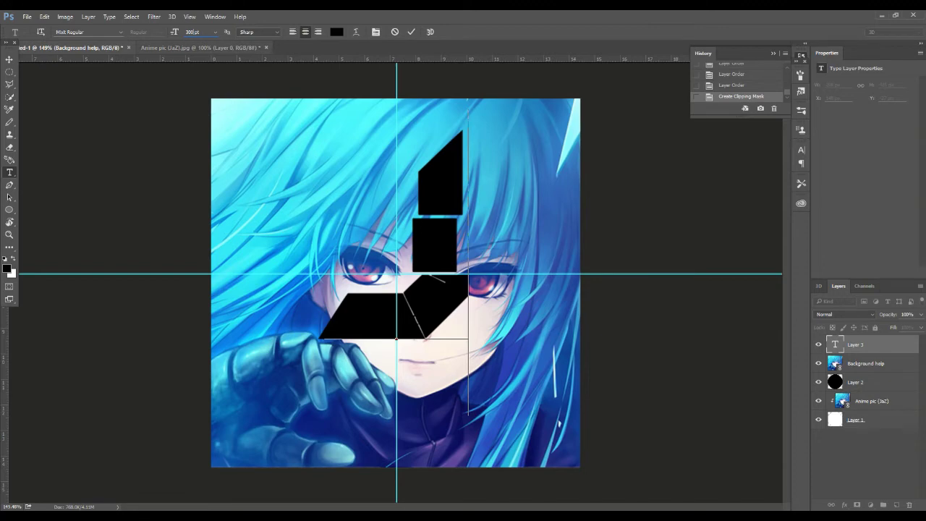
key("BackSpace")
key("BackSpace")
type("50")
key("Return")
- Move the J text layer below Background help and clip Background help to the letter
key("ctrl+bracketleft")
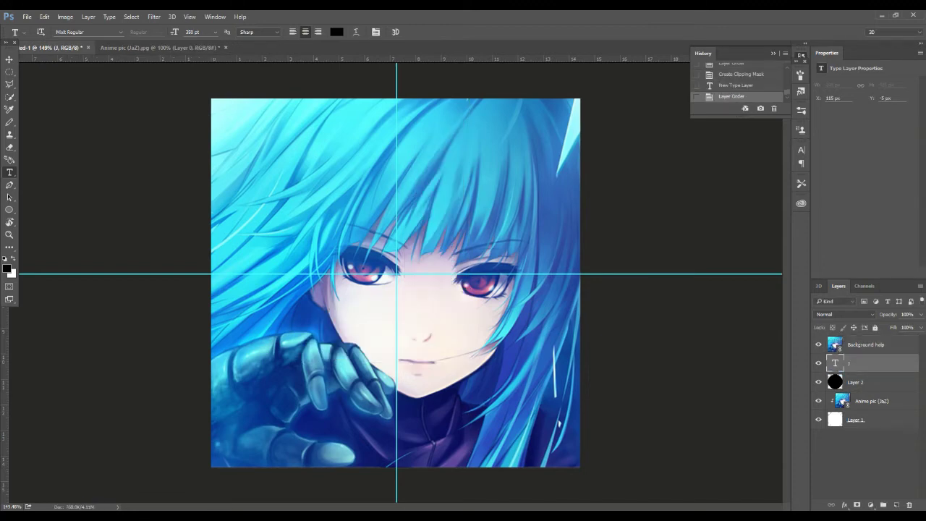
left_click(866, 345)
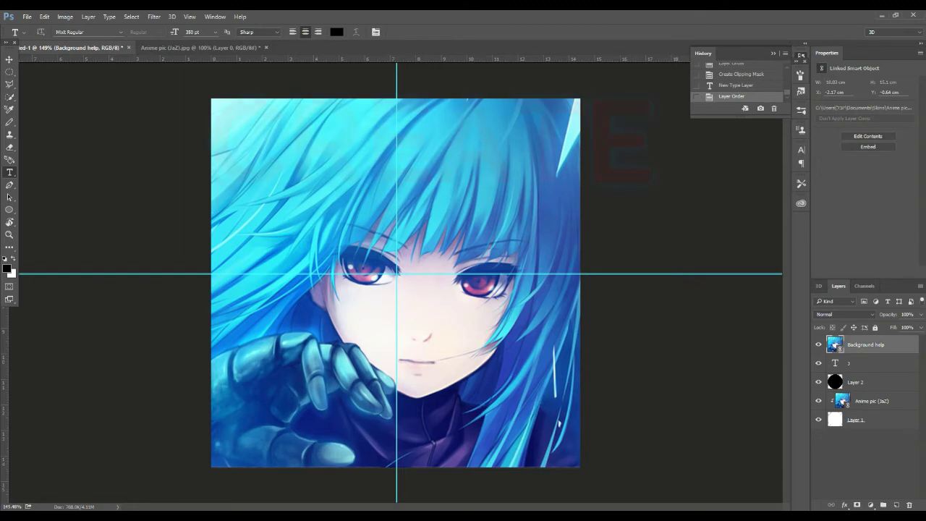
right_click(866, 345)
left_click(796, 273)
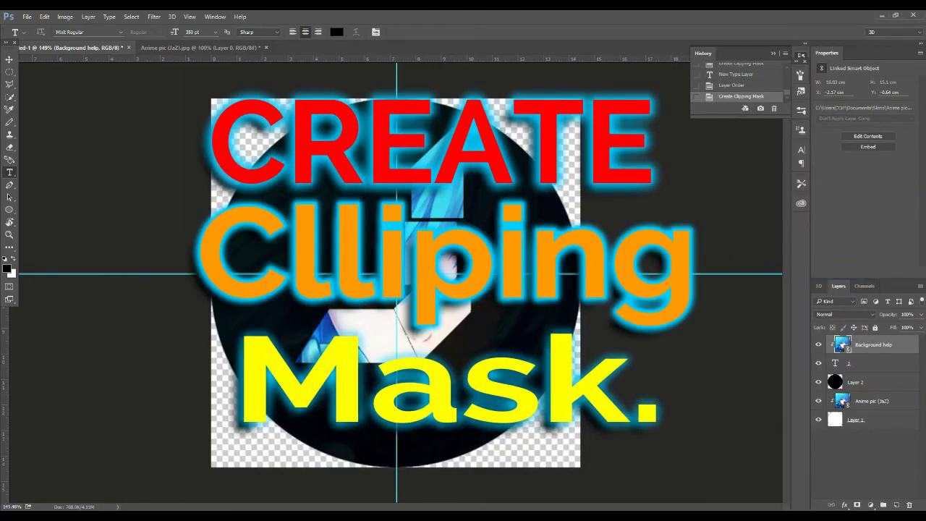
- Shift the J text slightly left and down inside the circle
key("v")
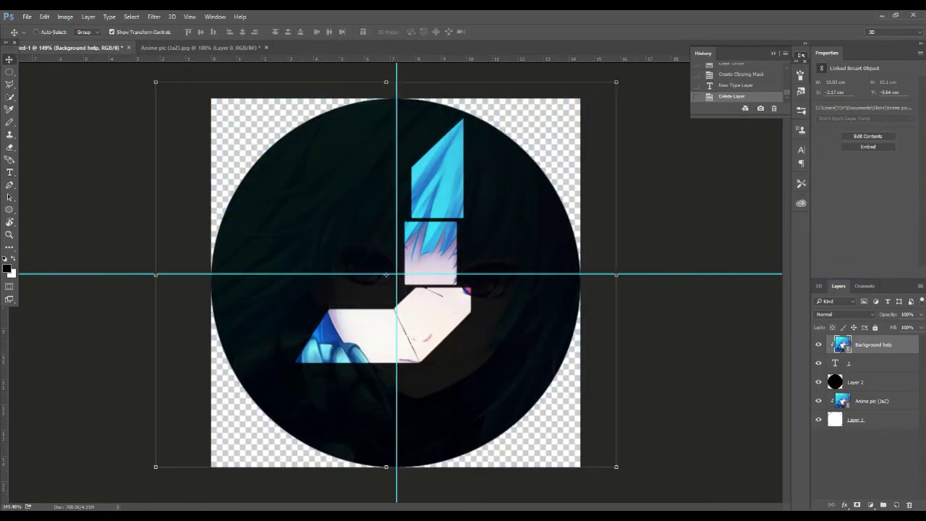
left_click(874, 362)
left_click_drag(637, 298, 637, 280)
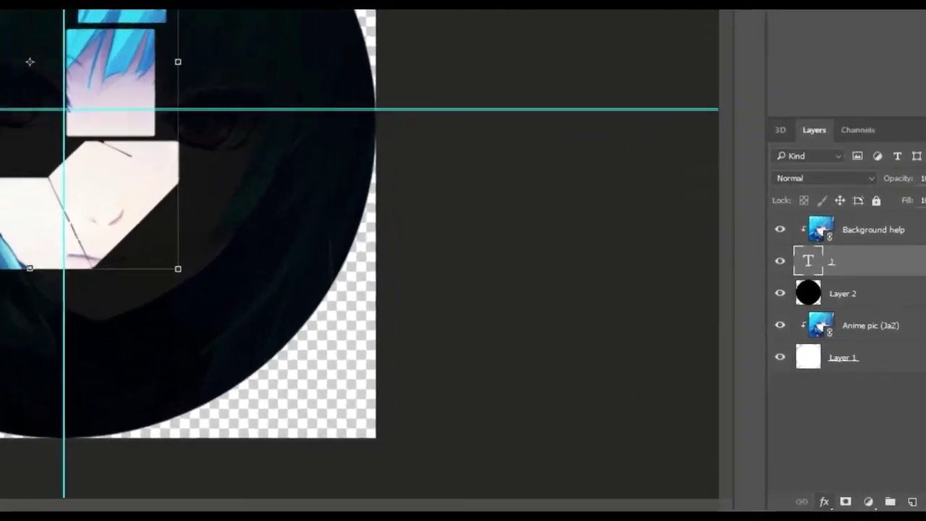
- Add a 3 px stroke in white (ffffff) to the J text layer
left_click(844, 505)
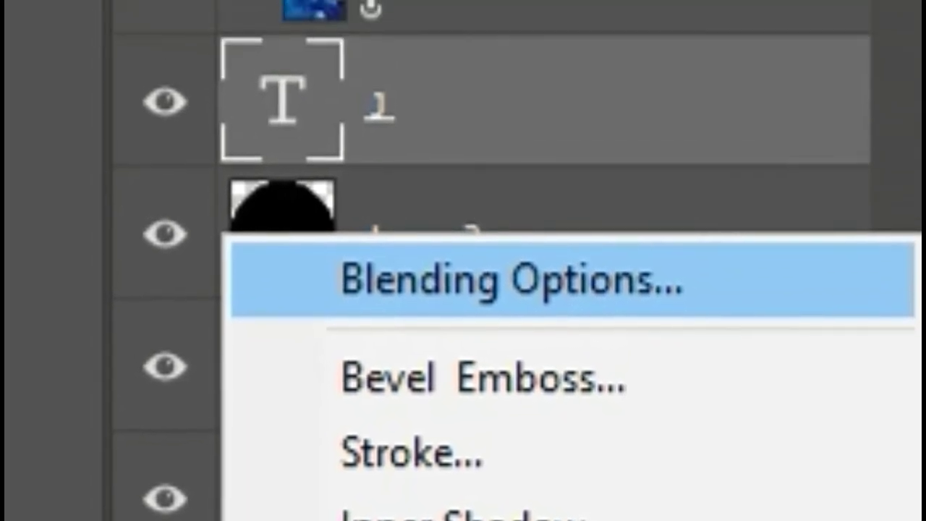
left_click(507, 218)
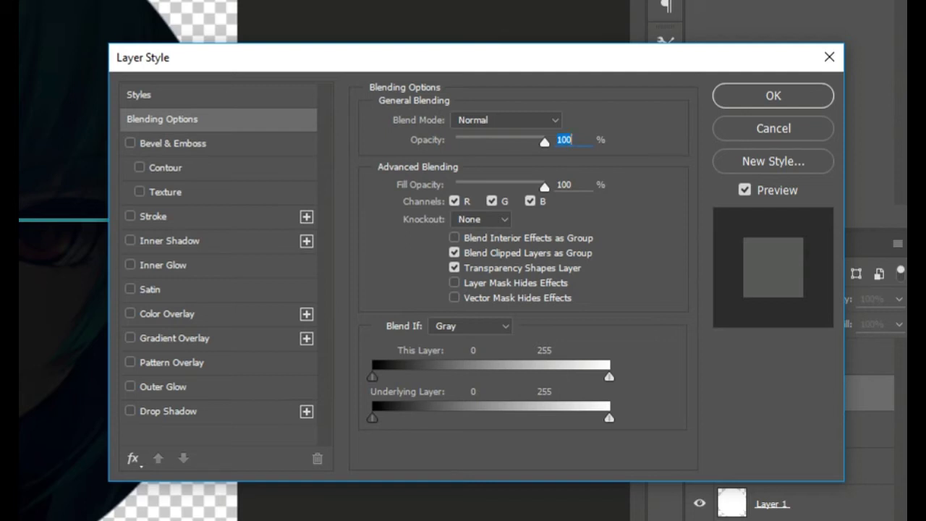
left_click(152, 216)
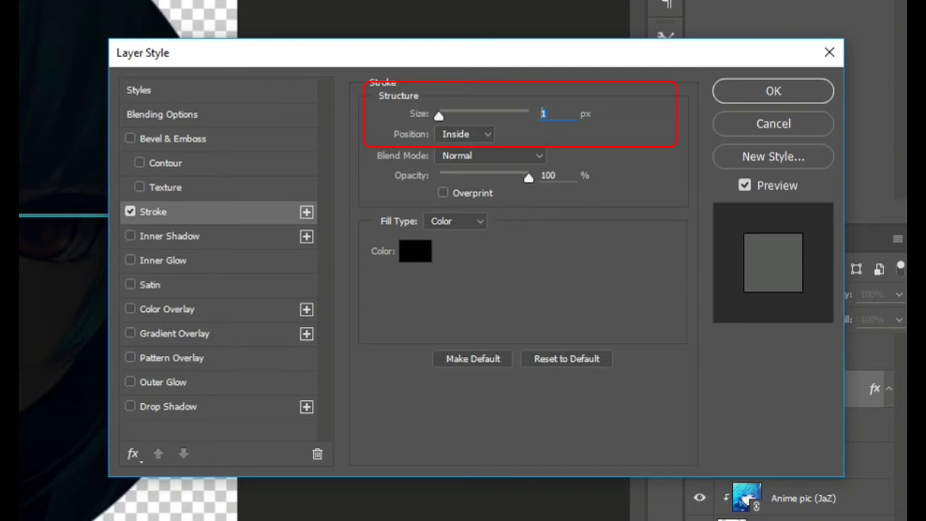
type("3")
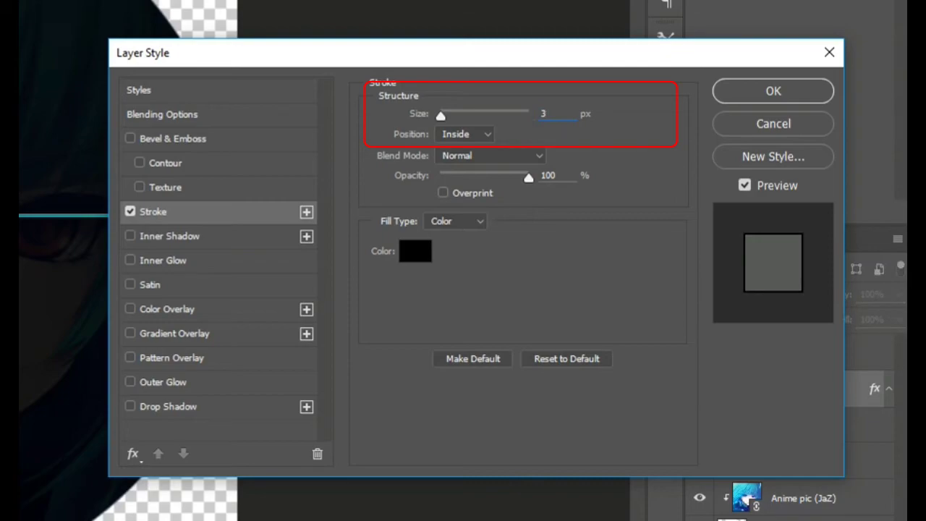
left_click(415, 251)
type("ffffff")
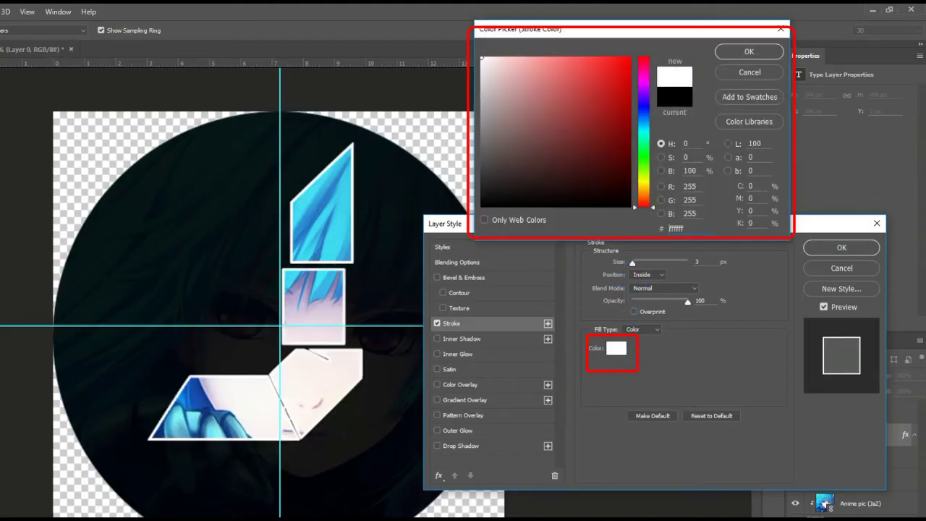
left_click(749, 52)
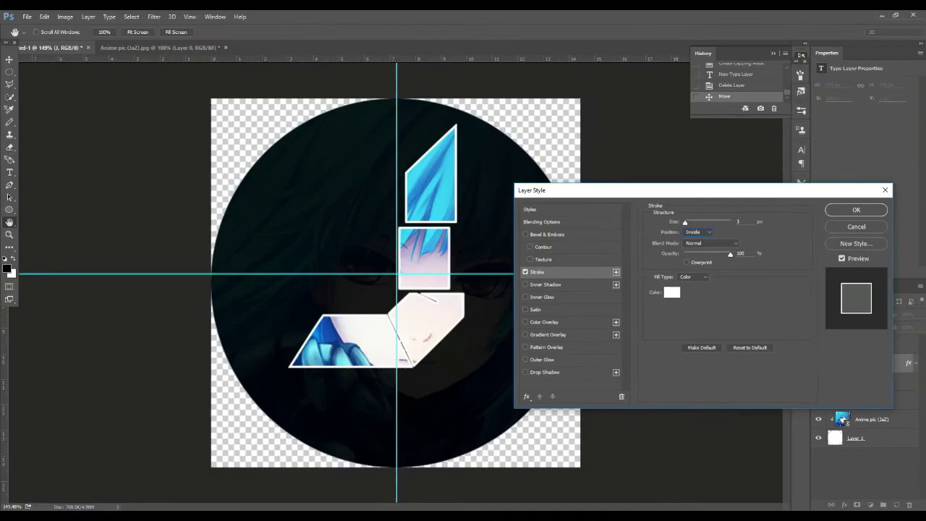
- Choose the stroke's position option, apply the layer style and shift the J slightly right and up
left_click(697, 232)
left_click(692, 245)
key("alt")
key("Return")
left_click_drag(518, 262, 522, 260)
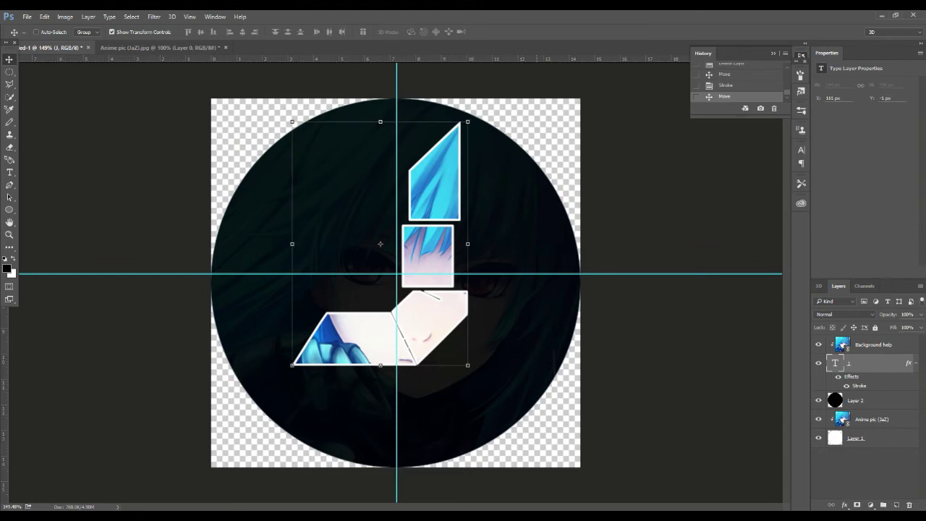
- Duplicate the Background help layer
left_click(874, 344)
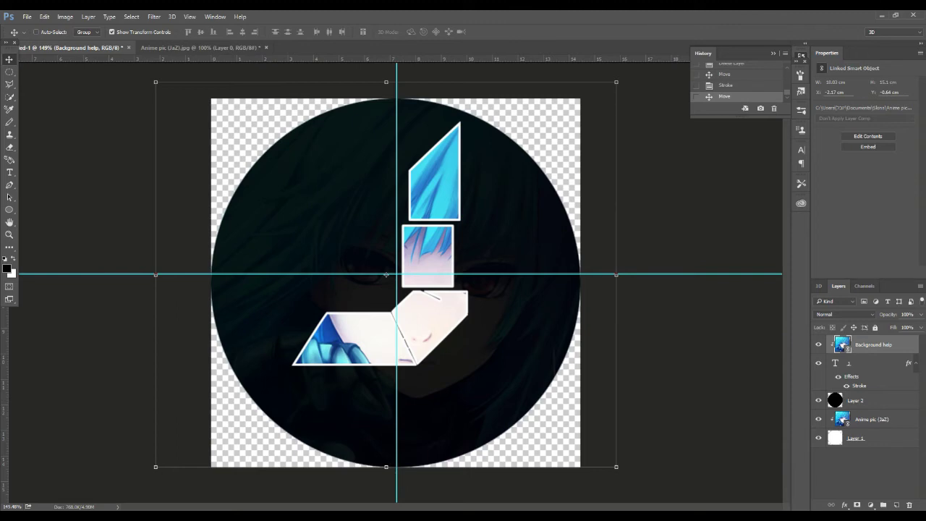
key("ctrl+j")
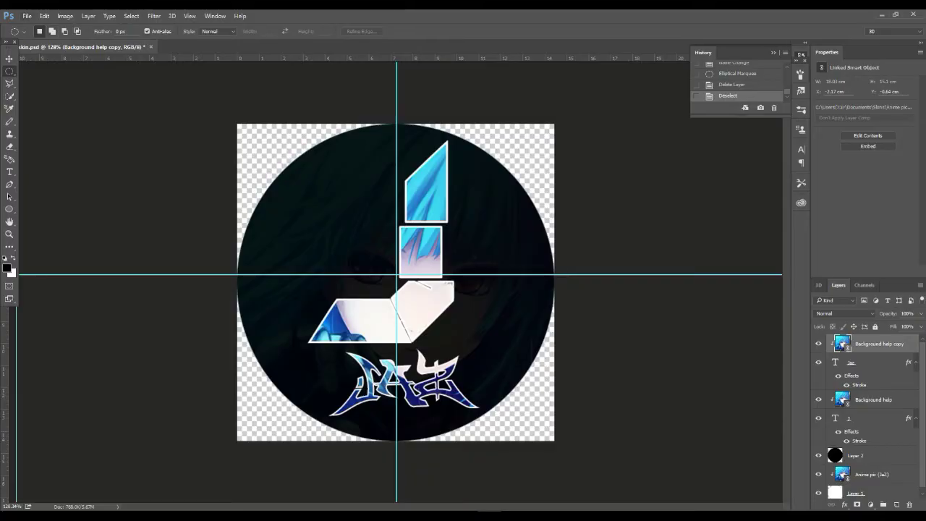
left_click(27, 15)
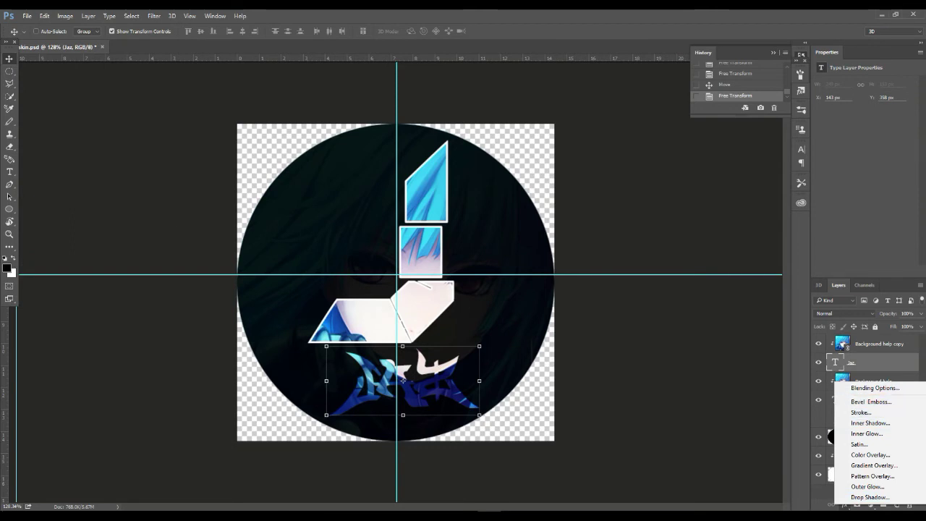
- Add a 2 px stroke positioned Inside to the Jaz text layer
left_click(861, 413)
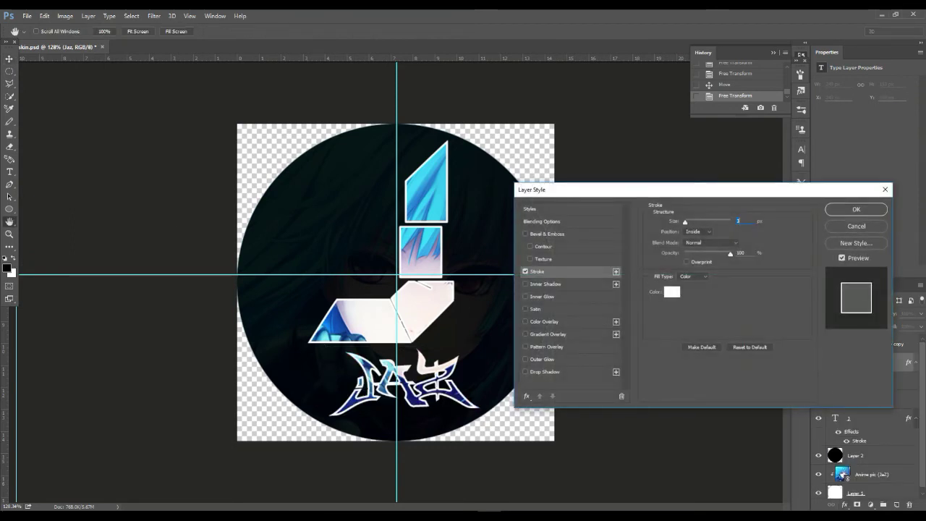
double_click(739, 220)
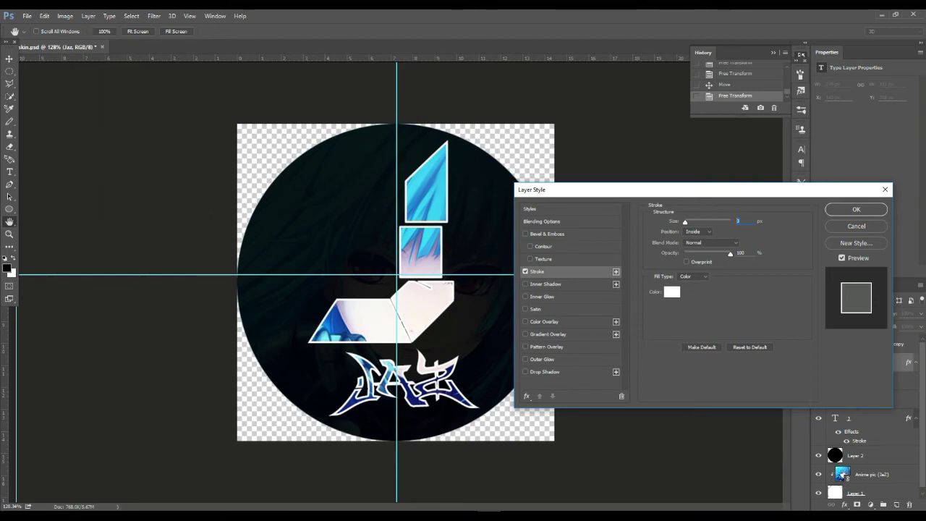
type("2")
key("BackSpace")
type("1")
left_click(697, 231)
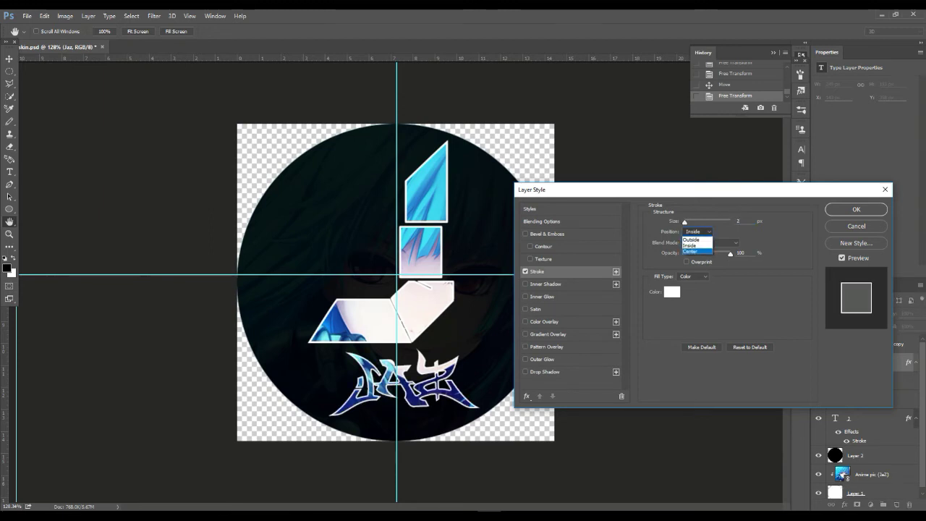
left_click(690, 246)
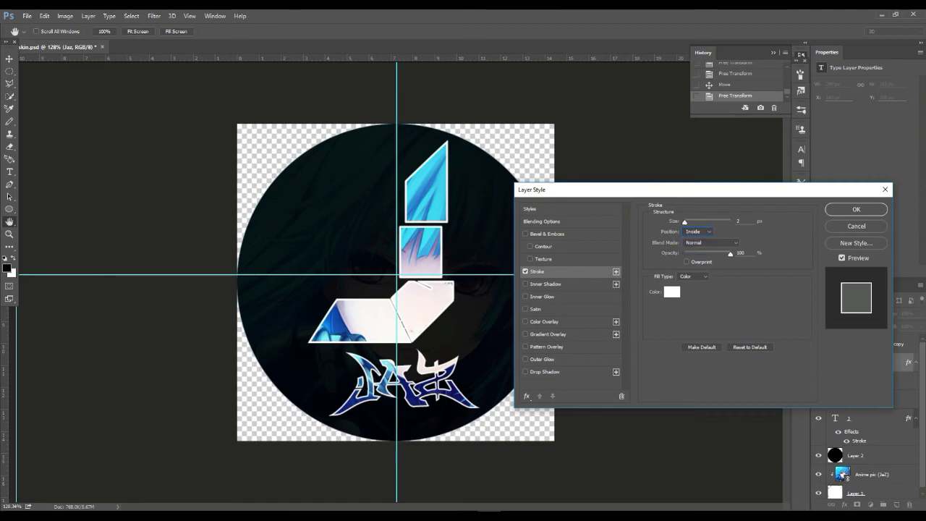
- Set the Jaz text stroke's colour to white
left_click(671, 292)
left_click_drag(592, 75, 561, 53)
left_click(780, 48)
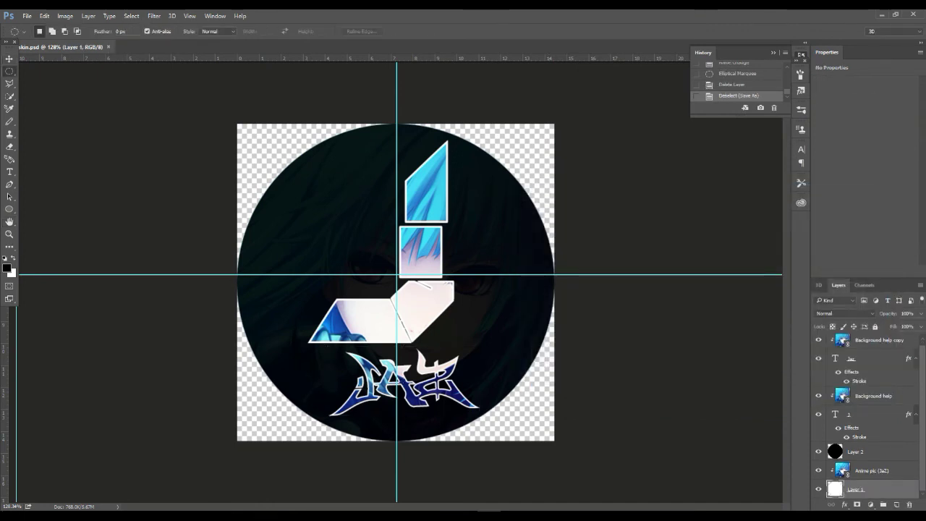
- Select all layers from Layer 1 up to Background help copy and merge them into one layer
left_click(872, 489, "ctrl")
left_click(872, 471, "ctrl")
left_click(871, 489, "ctrl")
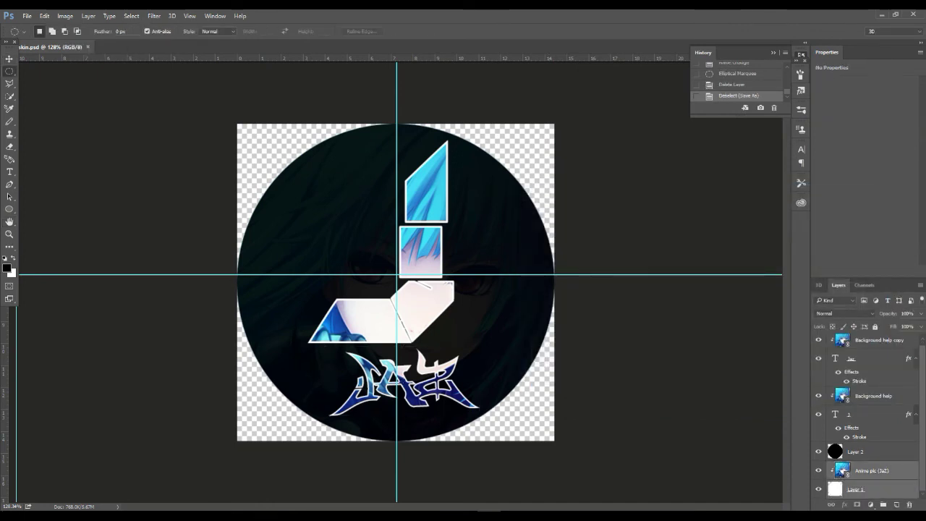
left_click(872, 453, "ctrl")
left_click(872, 415, "ctrl")
left_click(871, 414, "ctrl")
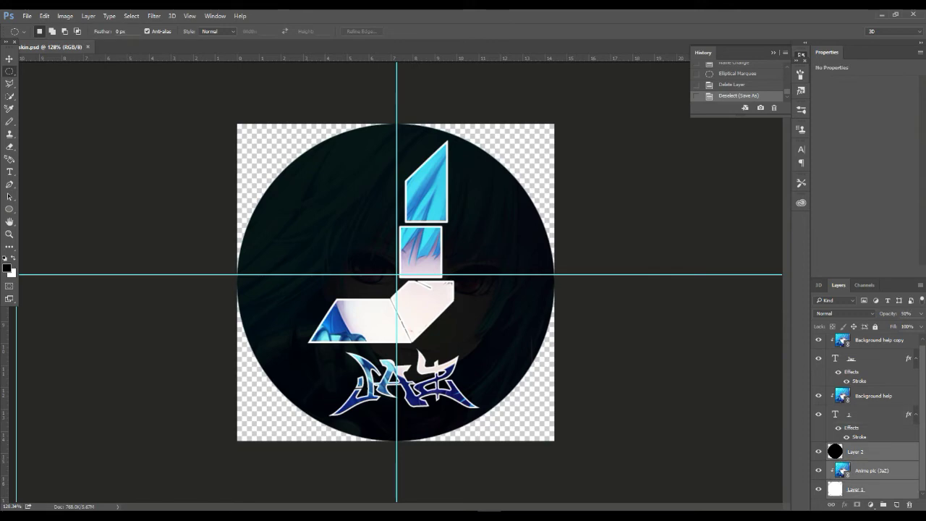
left_click(872, 340, "shift")
right_click(858, 395)
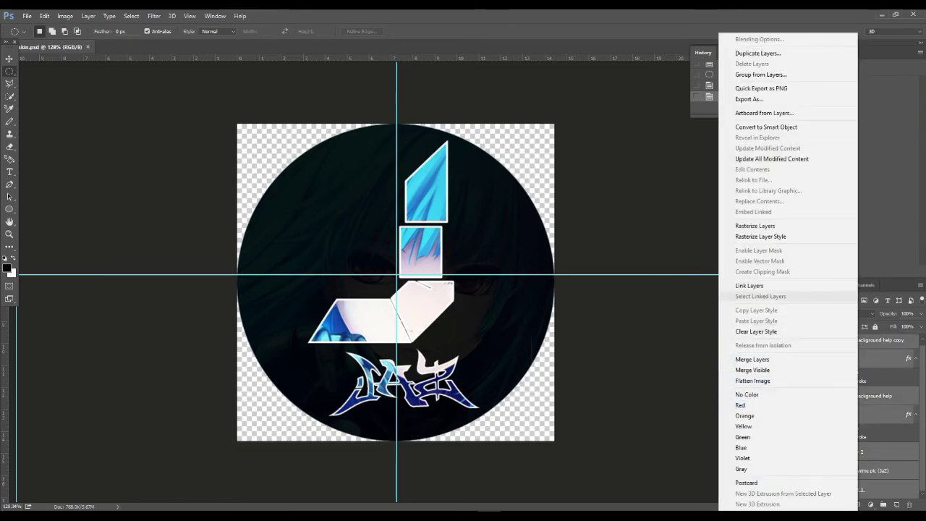
right_click(865, 359)
left_click(853, 359)
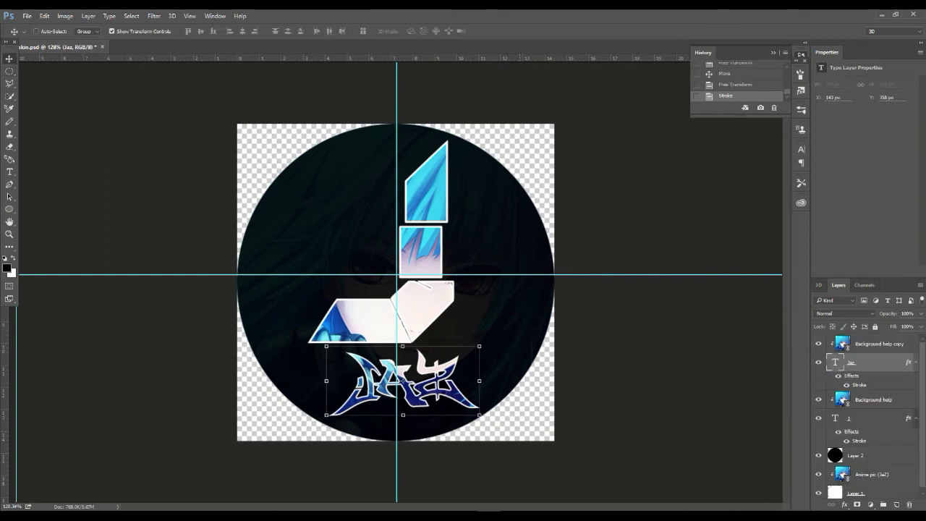
- Add a Bevel & Emboss effect to the merged Background help copy layer, with Inner Bevel style and 667% depth
left_click(879, 344)
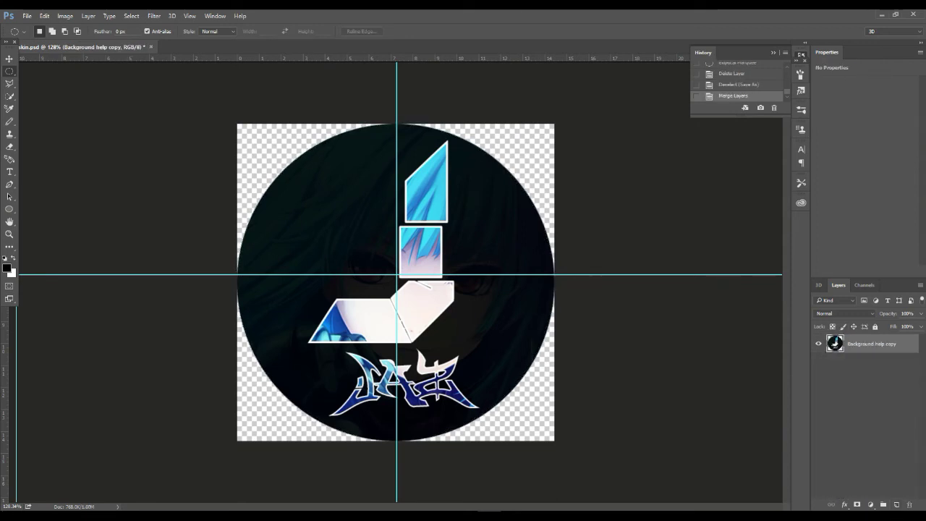
left_click(844, 504)
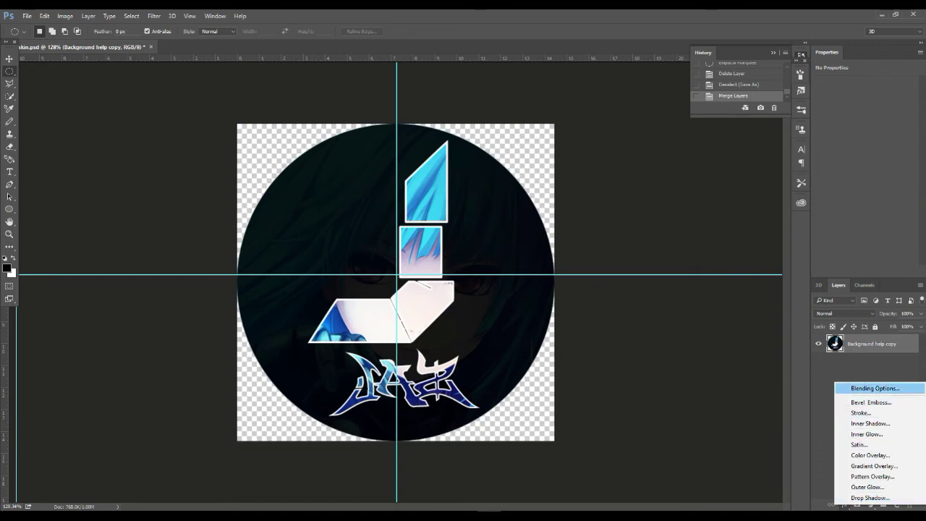
left_click(873, 388)
left_click(547, 234)
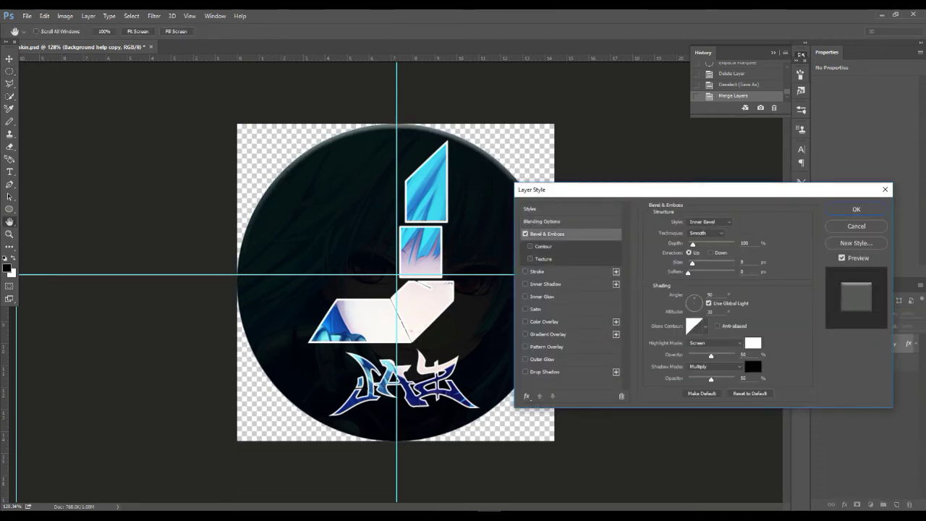
left_click_drag(692, 244, 705, 244)
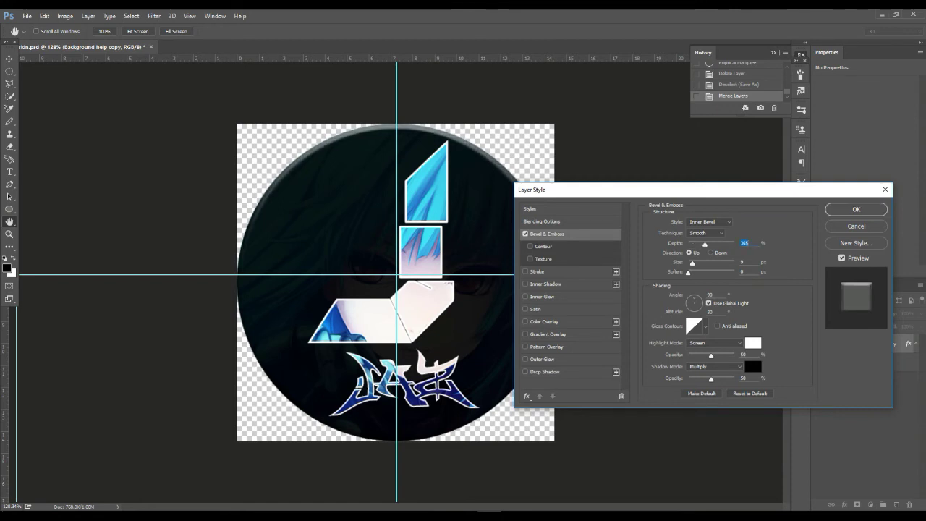
left_click_drag(705, 244, 735, 244)
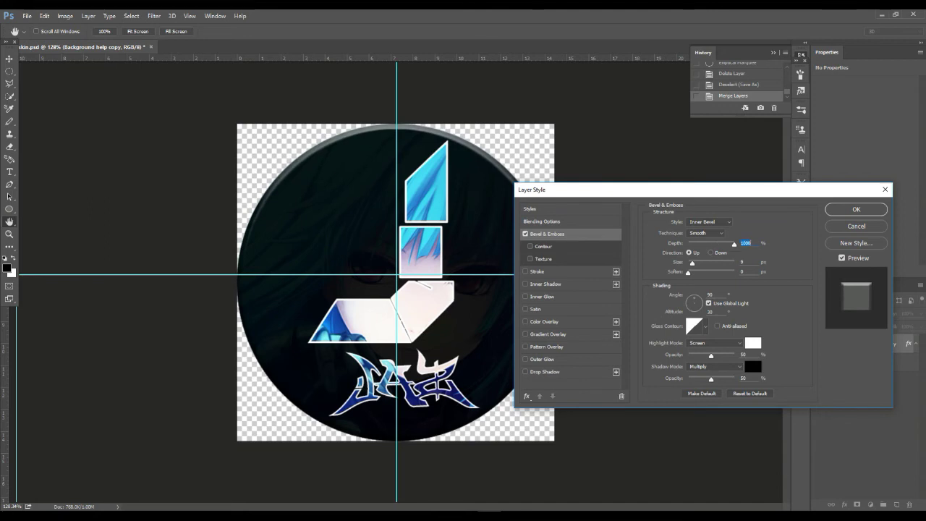
left_click(710, 222)
left_click(703, 235)
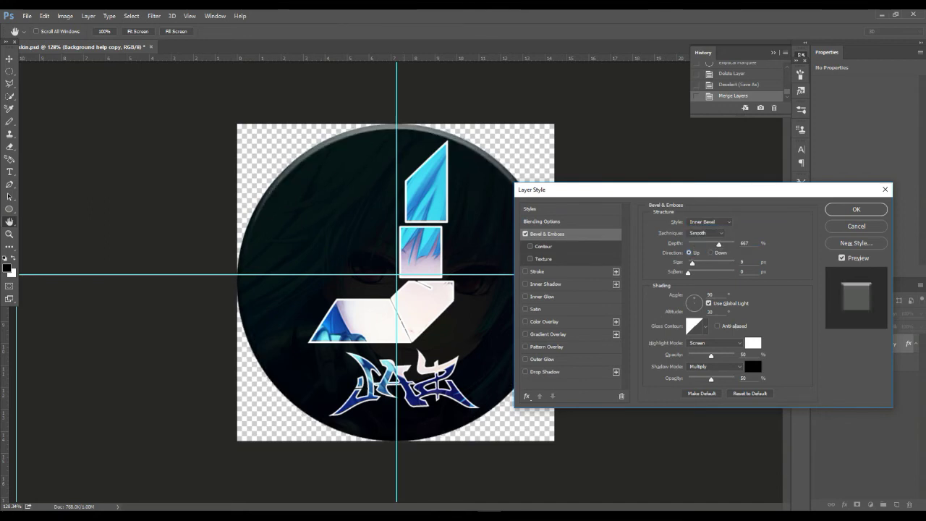
- Set the bevel's angle and altitude to 90°, its size to 1 px and its technique to Chisel Hard
left_click(695, 299)
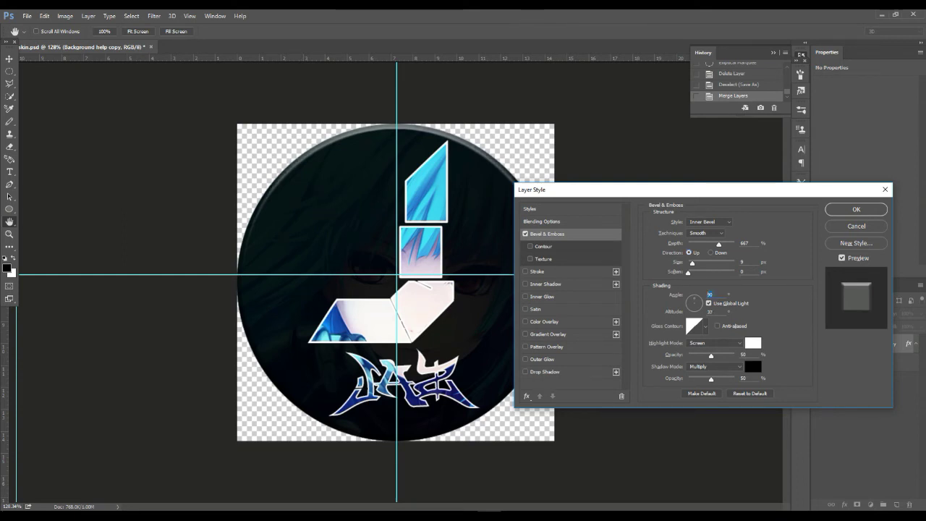
type("90")
key("Tab")
type("090")
left_click(744, 262)
key("BackSpace")
left_click(706, 233)
left_click(481, 198)
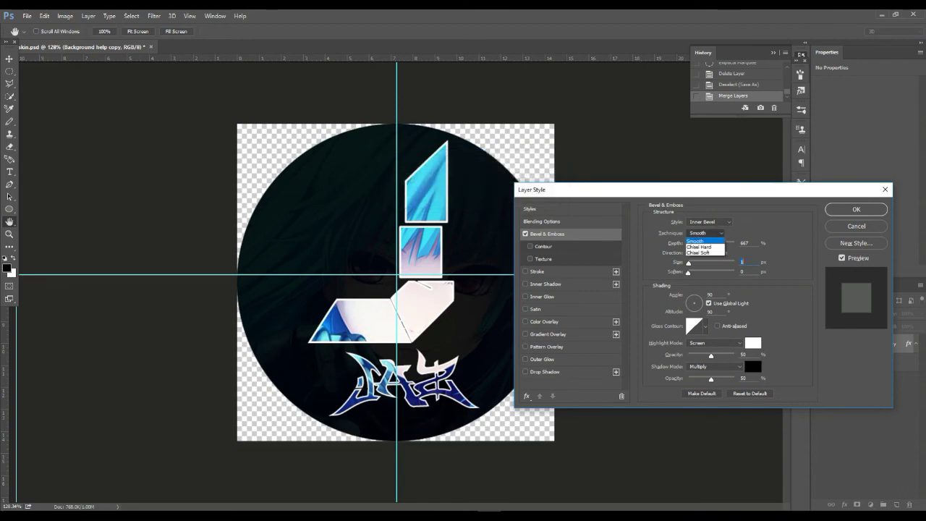
left_click(699, 246)
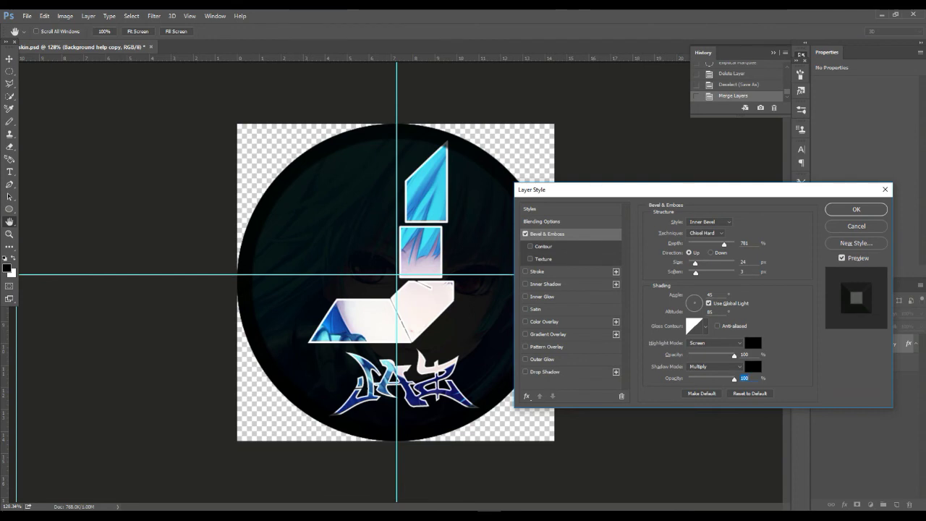
- Set the bevel's highlight colour to black (000000) and enable the Inner Glow effect on the merged layer
left_click(753, 343)
left_click(664, 101)
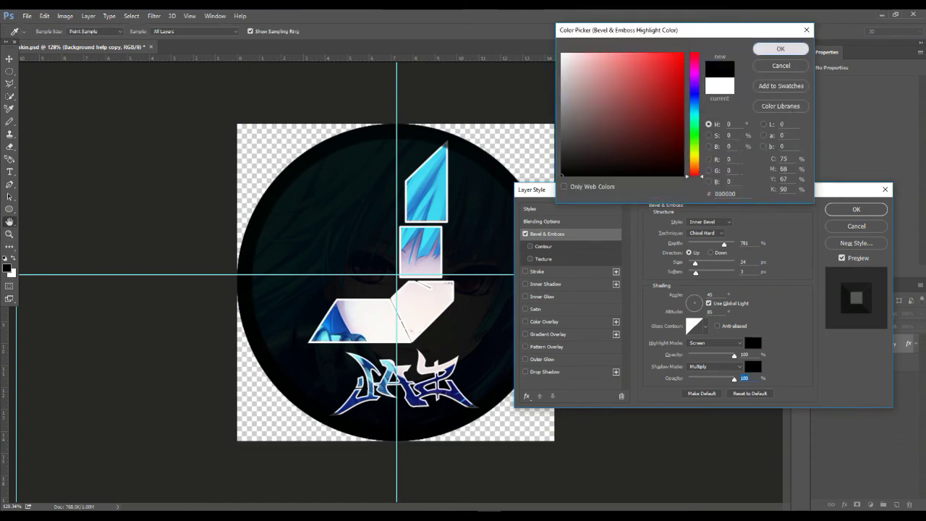
left_click(780, 48)
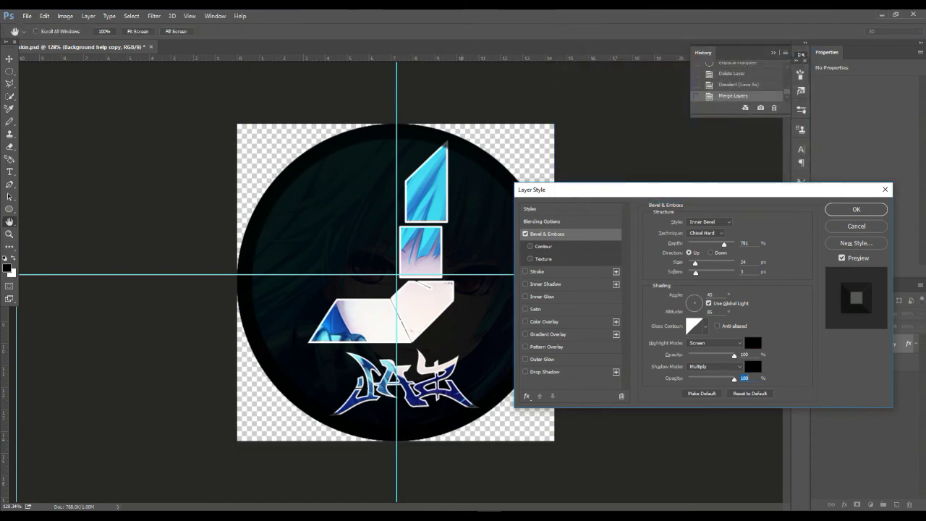
left_click(542, 296)
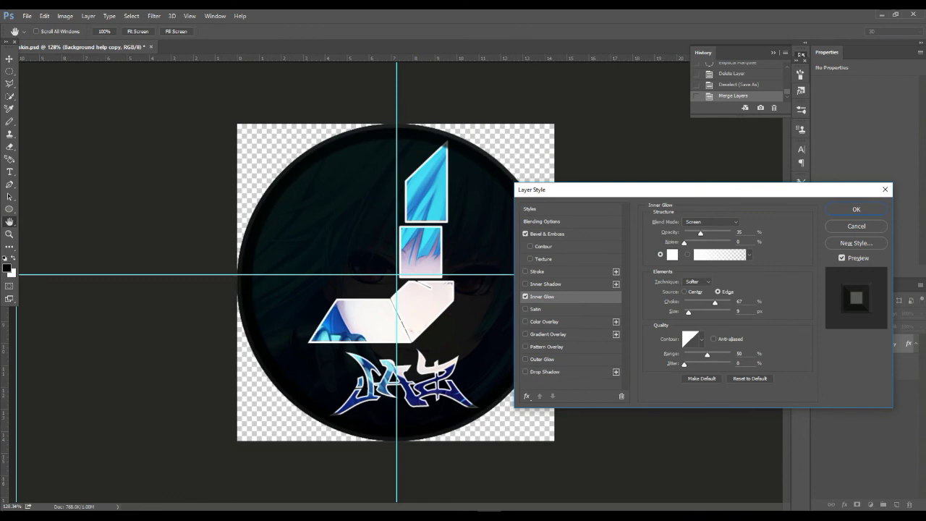